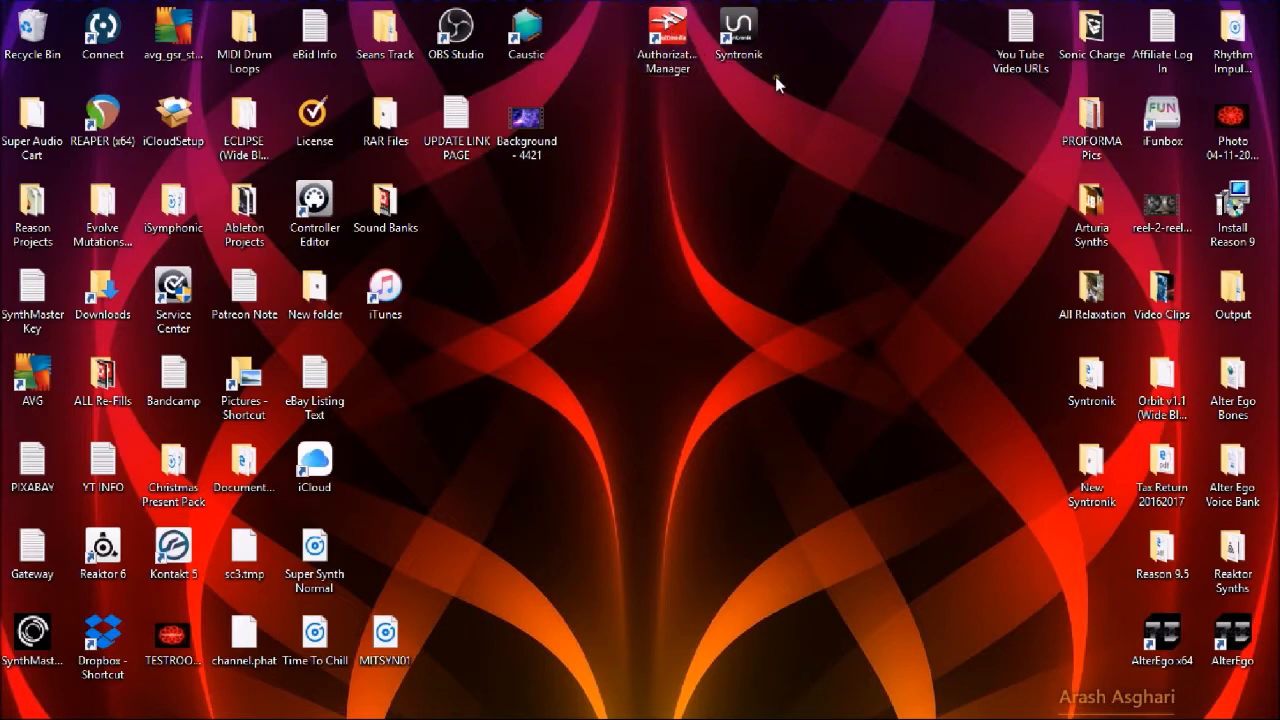
- Open the IK Multimedia Authorization Manager, proceed to the serial number entry page, and close it without authorizing anything
double_click(668, 38)
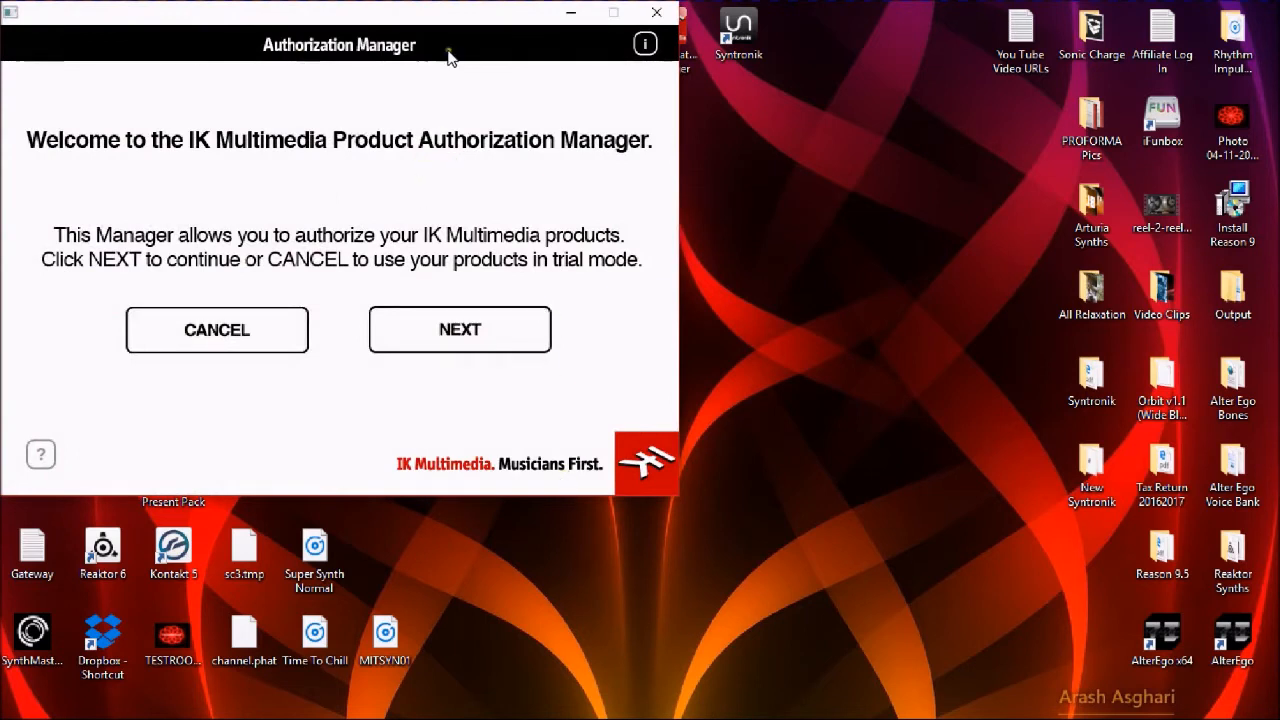
left_click(466, 330)
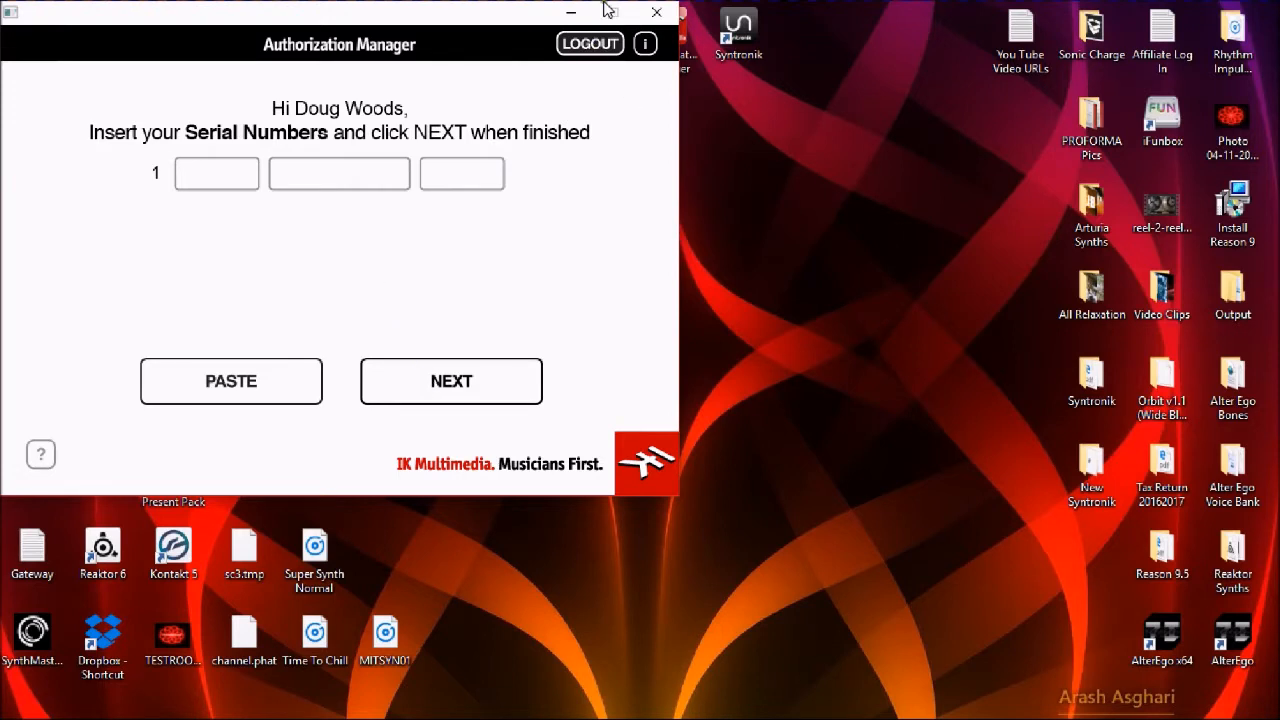
left_click(658, 14)
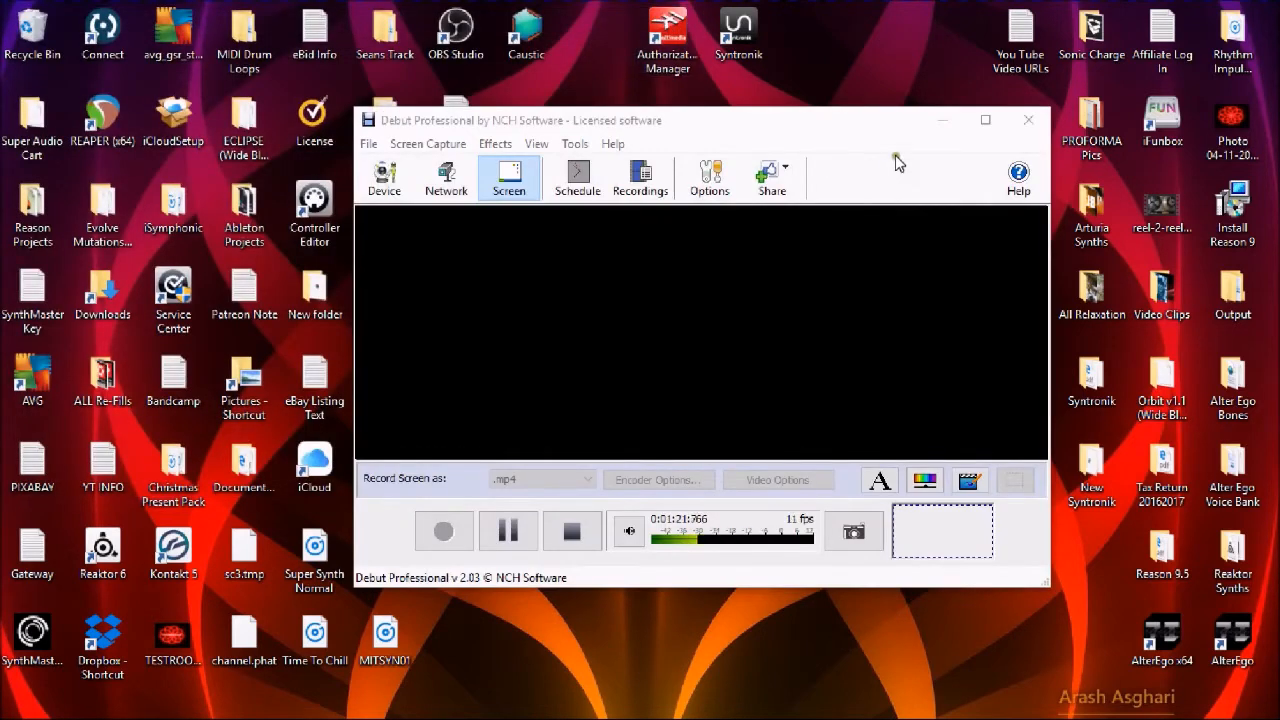
left_click(942, 120)
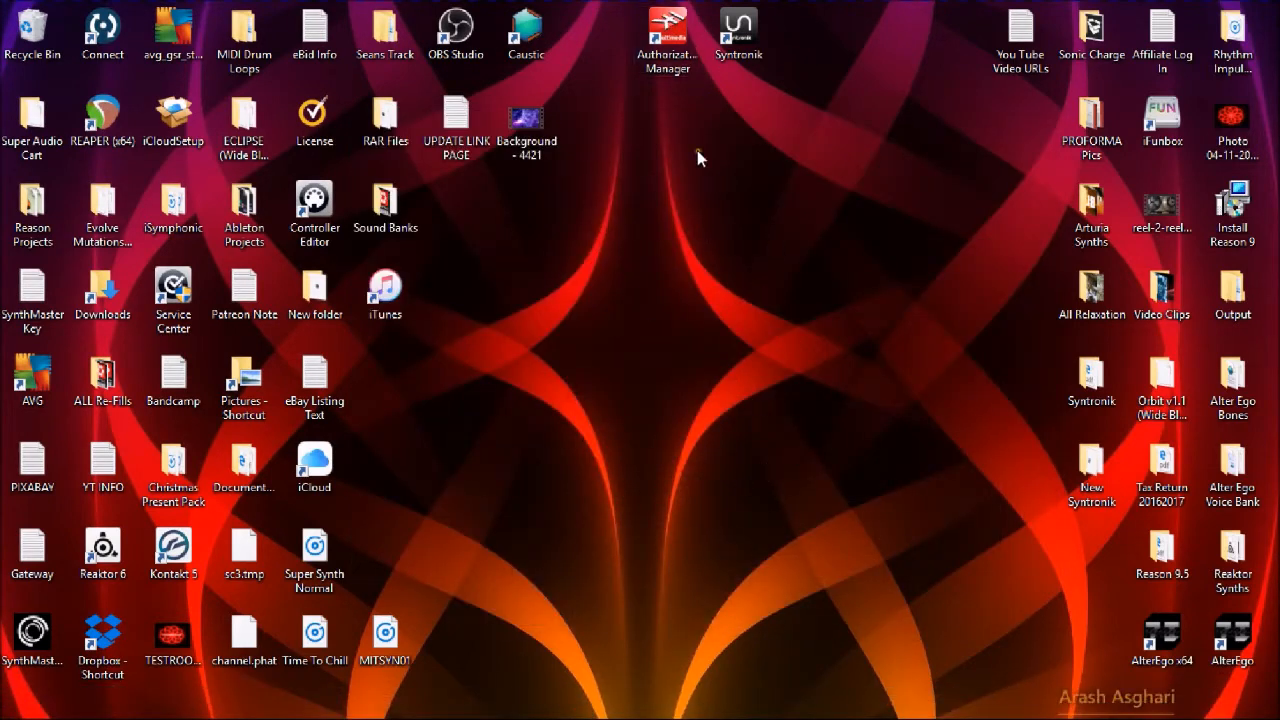
- Launch Syntronik, look through the synth list and the available J-60 sounds, and close the program
double_click(740, 38)
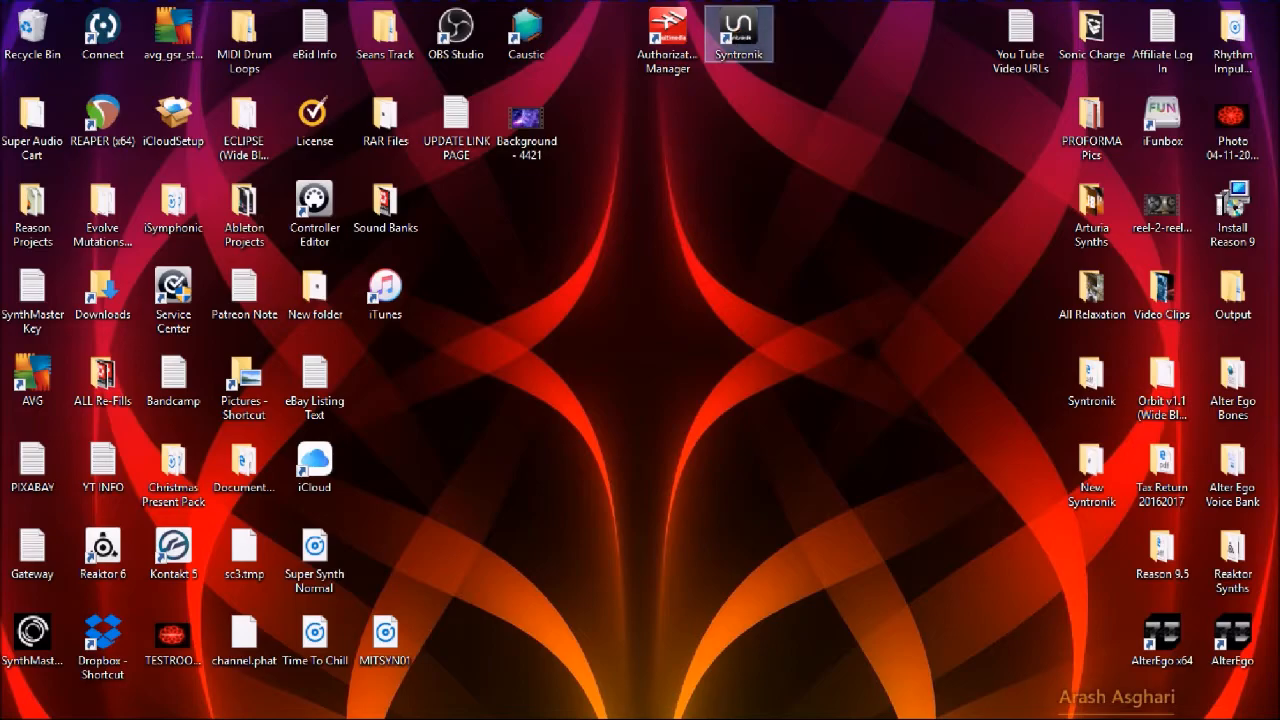
left_click(965, 710)
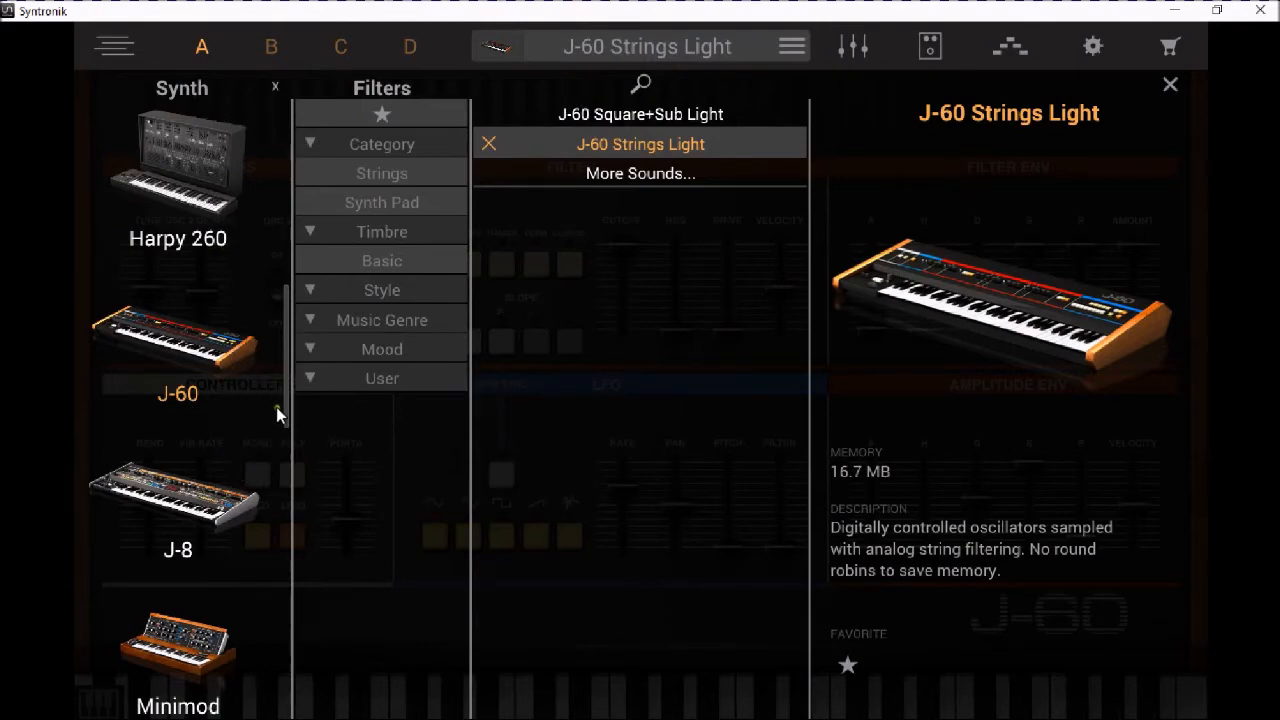
left_click_drag(281, 404, 314, 397)
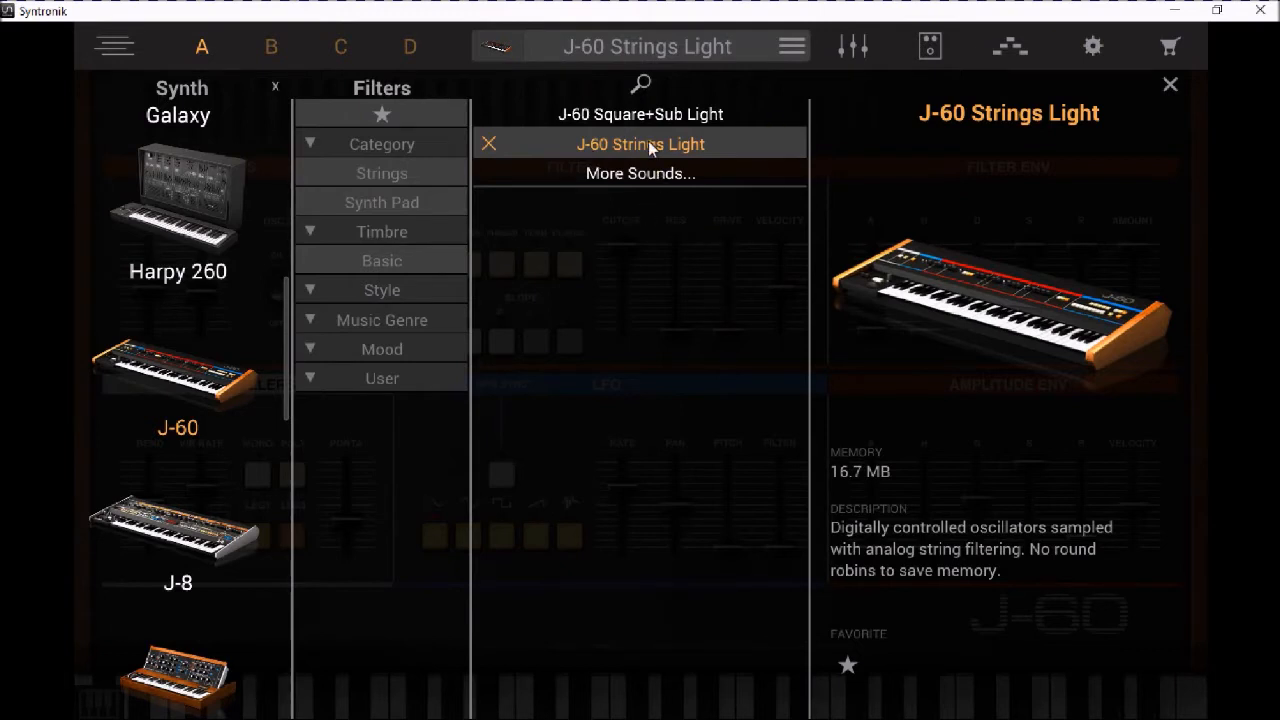
left_click(1259, 11)
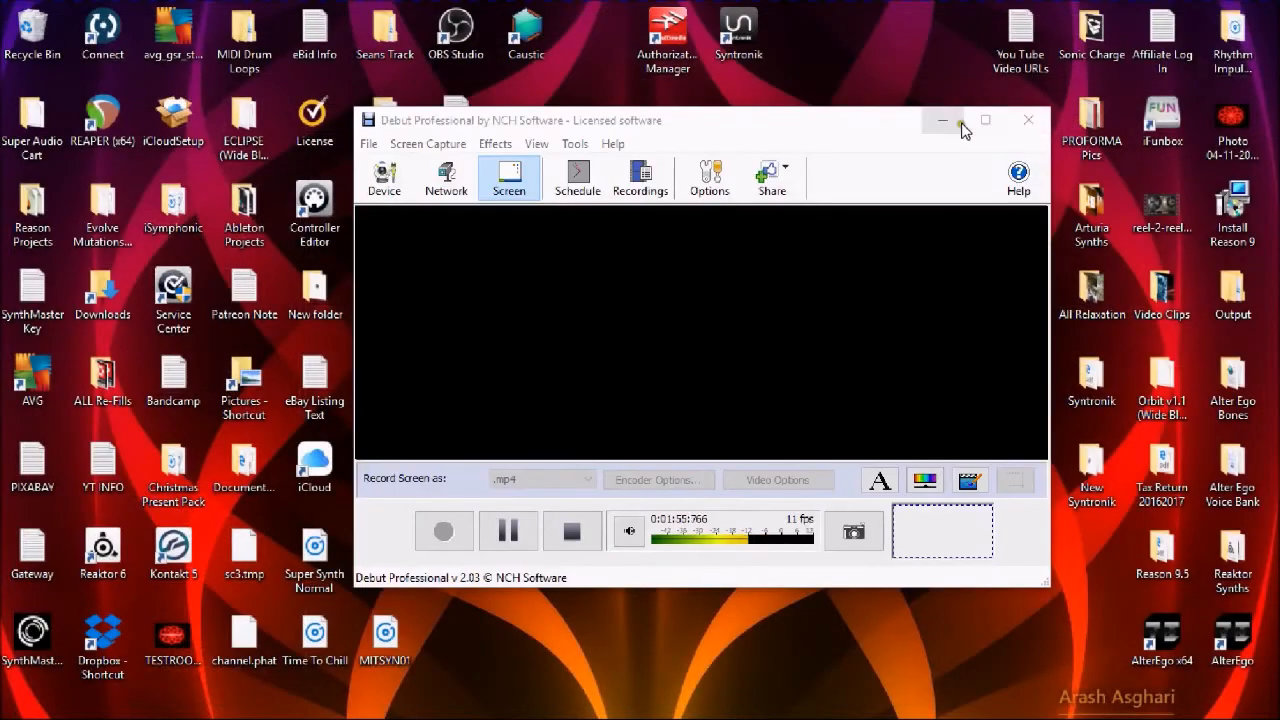
left_click(955, 124)
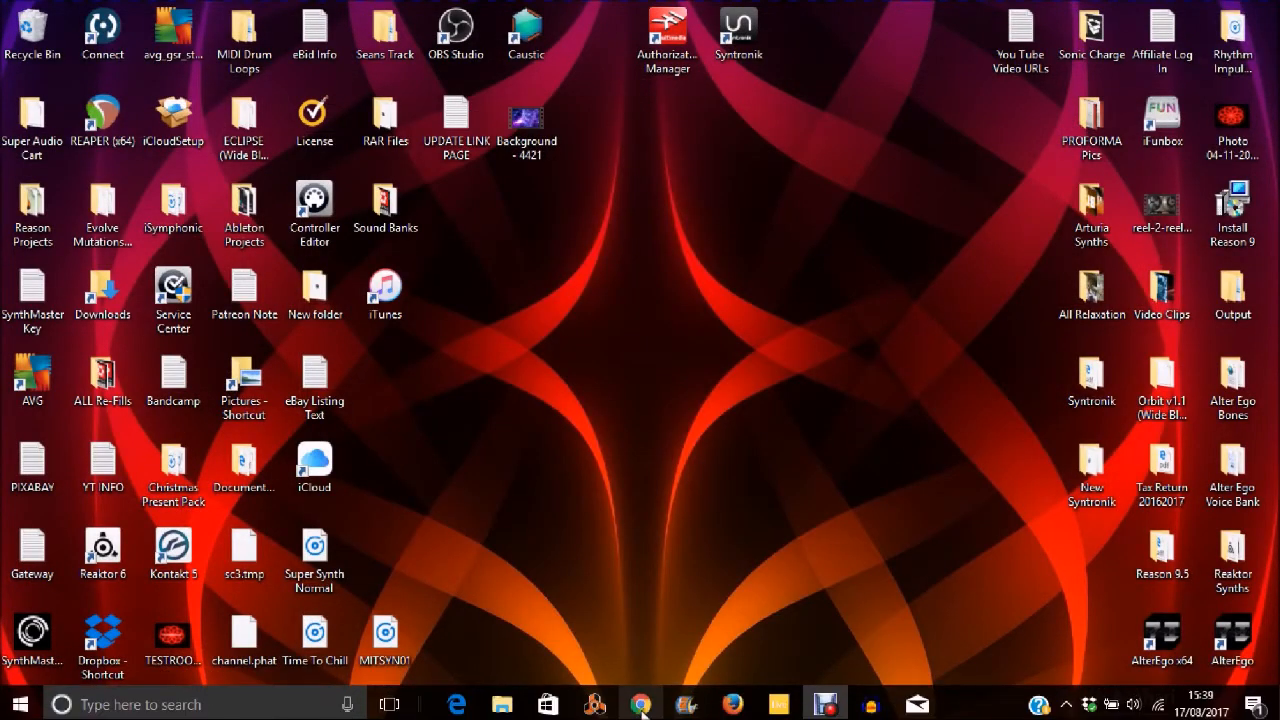
- Switch to Chrome and download SYN_J-60.zip for Windows from Syntronik's Sounds Downloads on the IK Multimedia My Products page
left_click(641, 706)
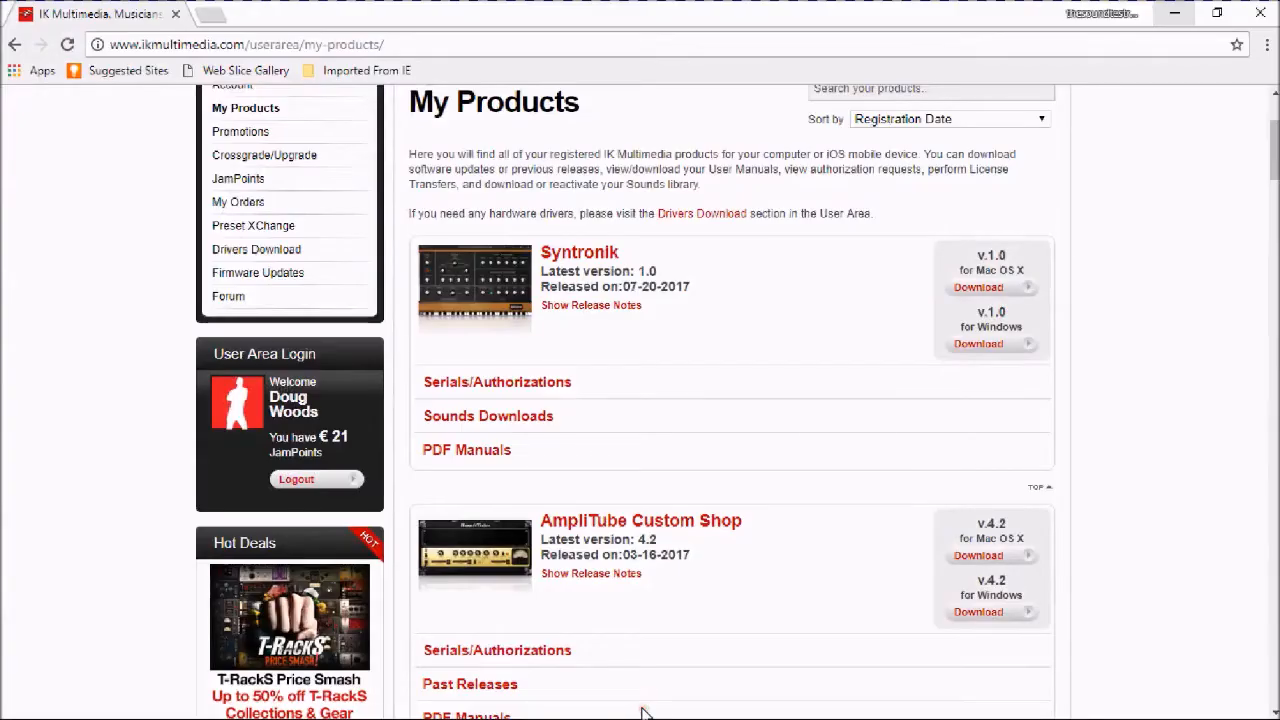
mouse_move(1276, 156)
left_mouse_down()
mouse_move(1276, 126)
mouse_move(1277, 152)
left_mouse_up()
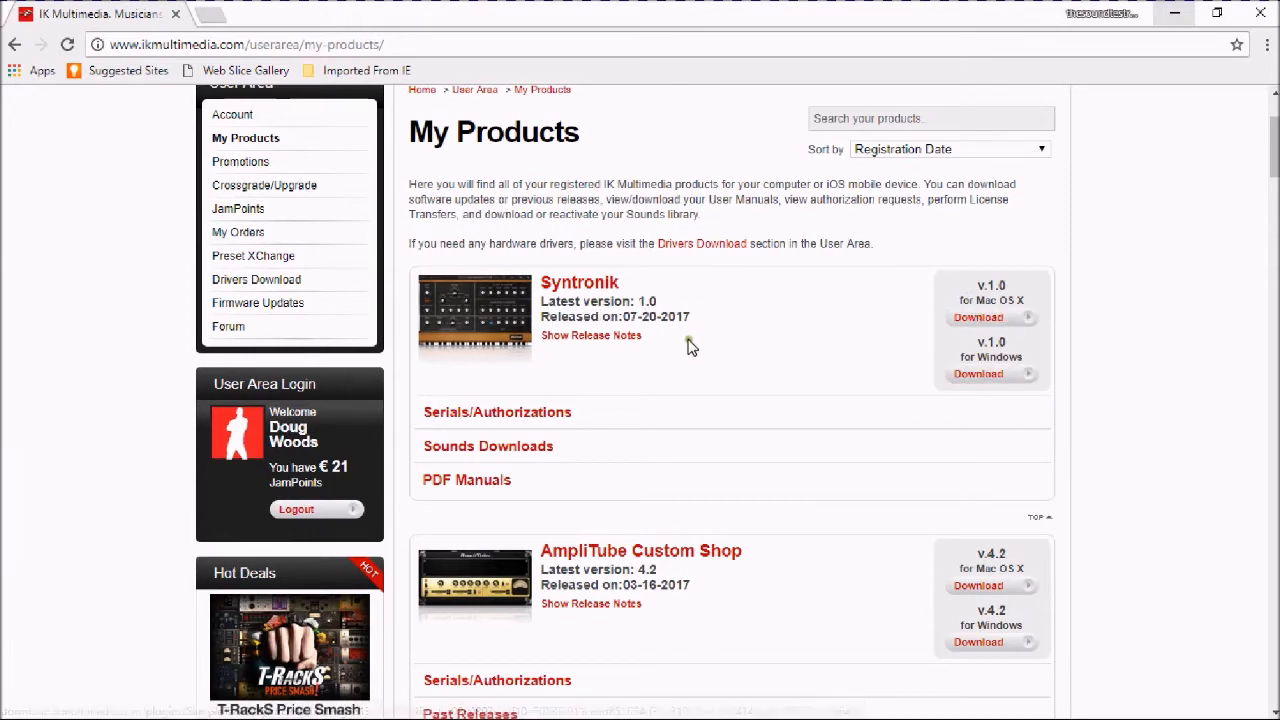
left_click(526, 452)
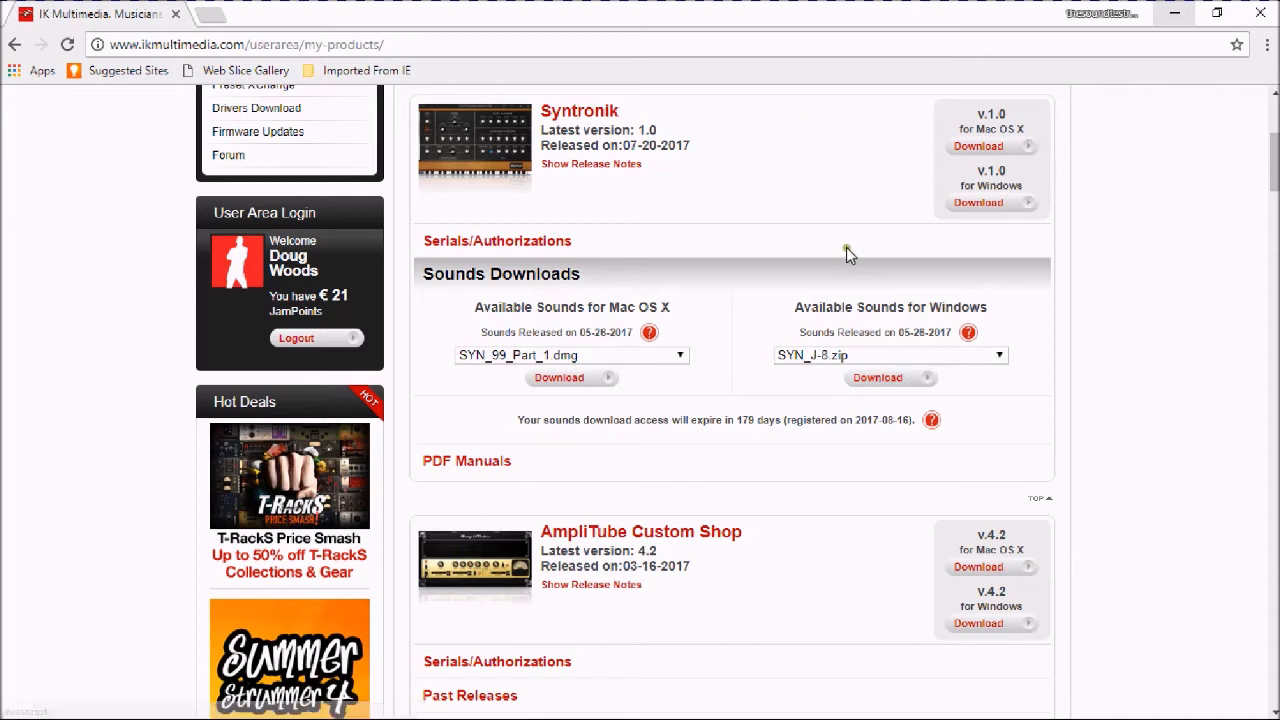
left_click(1000, 357)
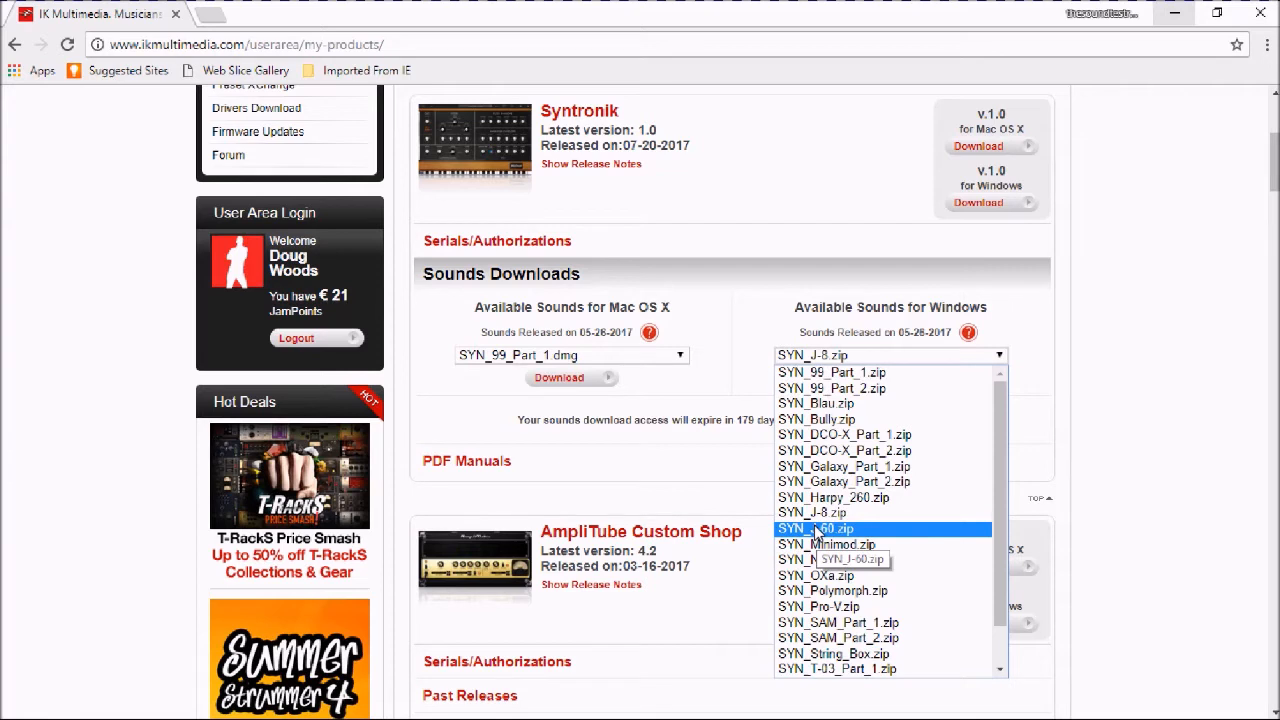
left_click_drag(996, 498, 991, 443)
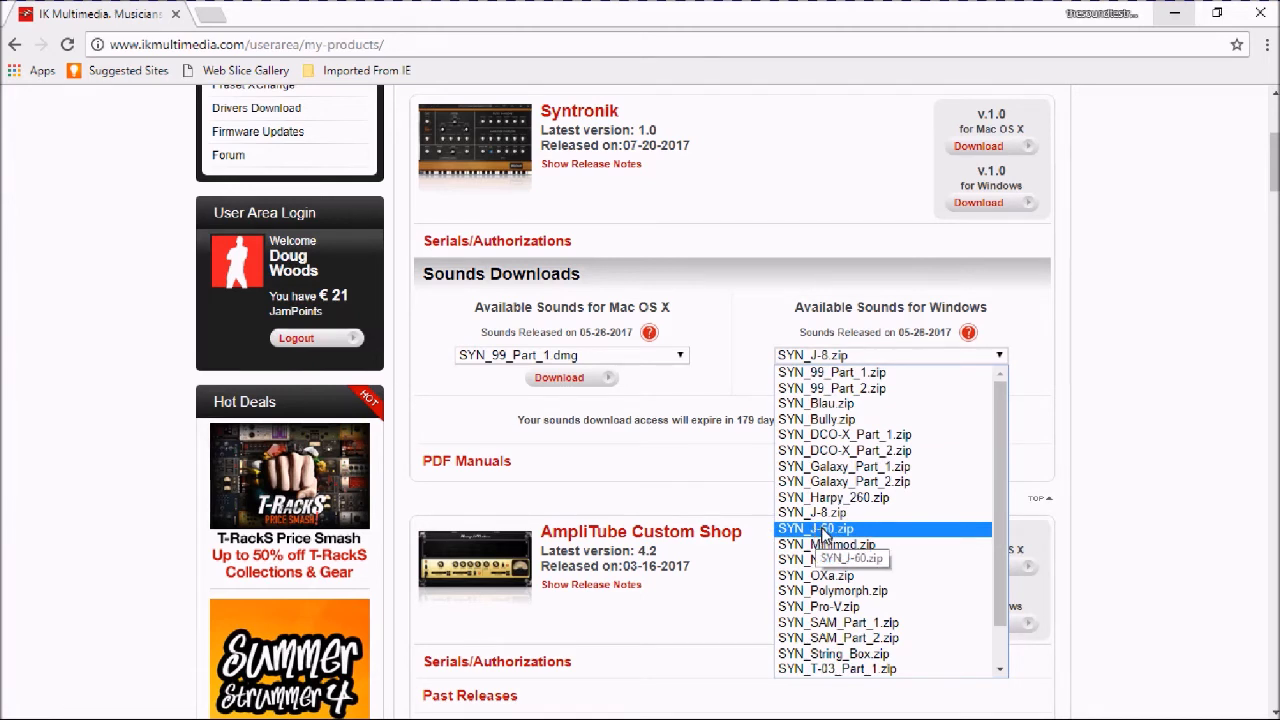
left_click(821, 529)
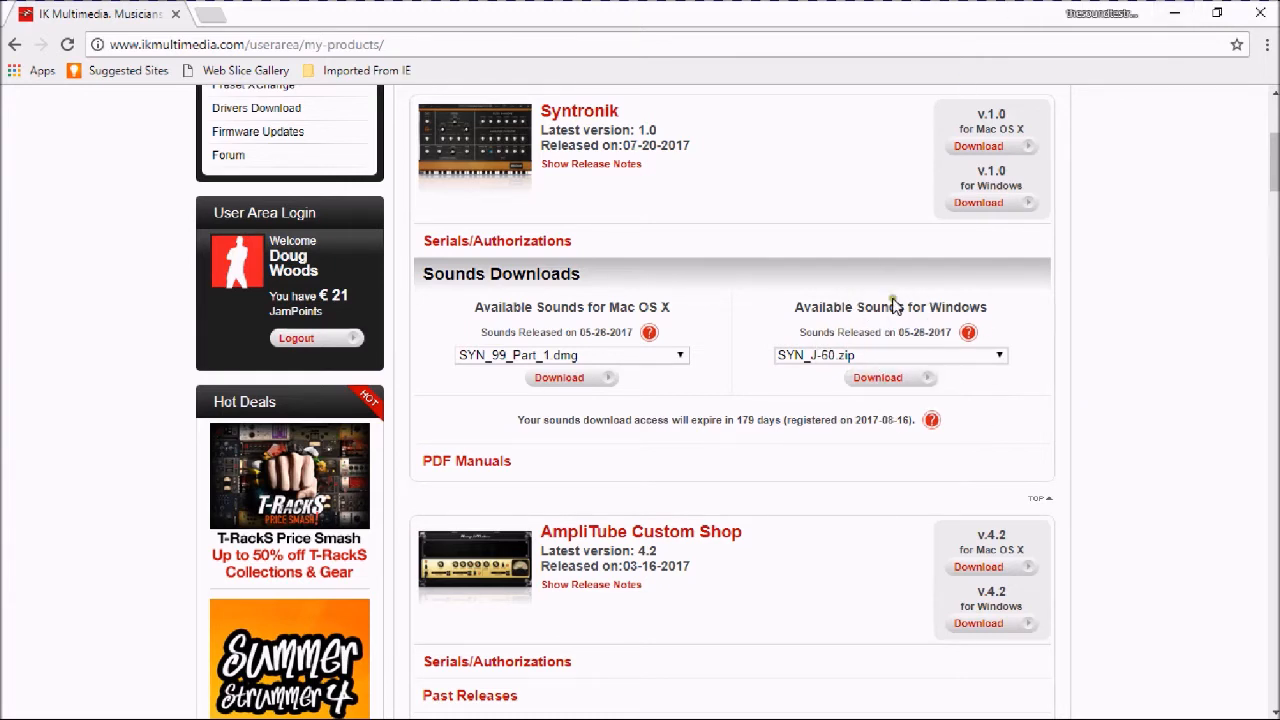
left_click(878, 380)
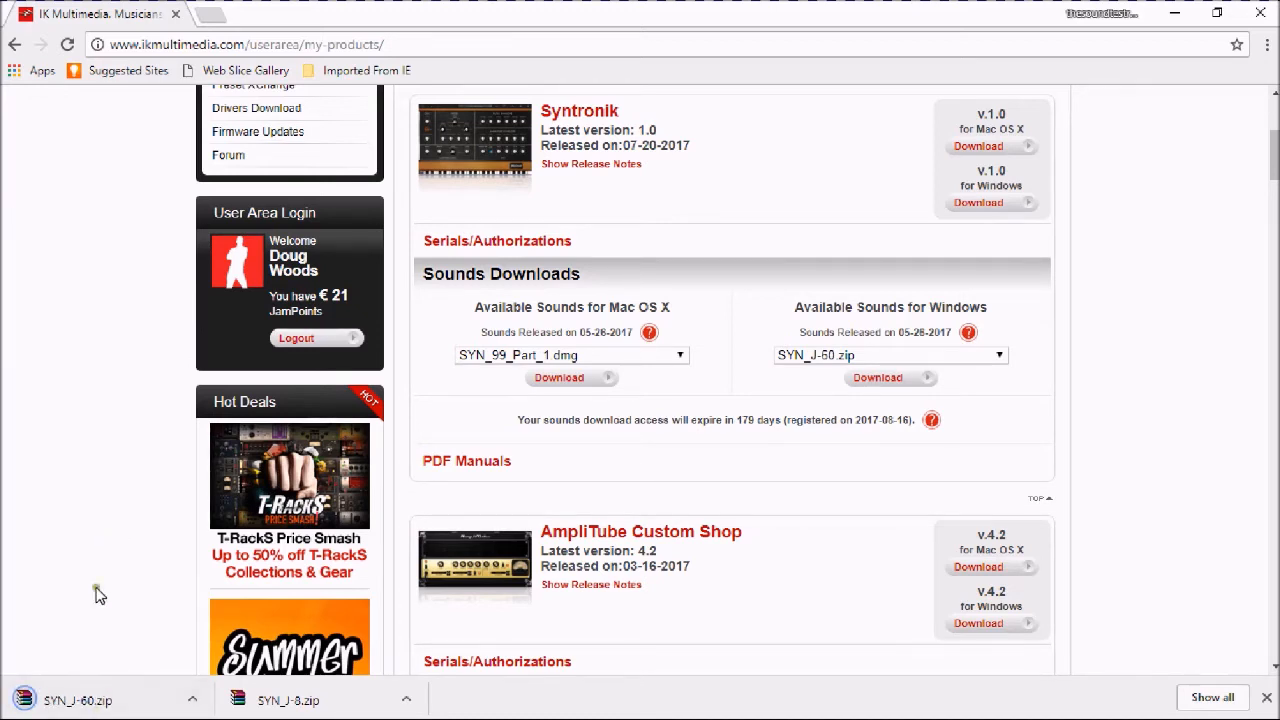
- Show the downloaded SYN_J-60.zip in its folder, move it to the desktop, and close the Downloads folder
left_click(194, 702)
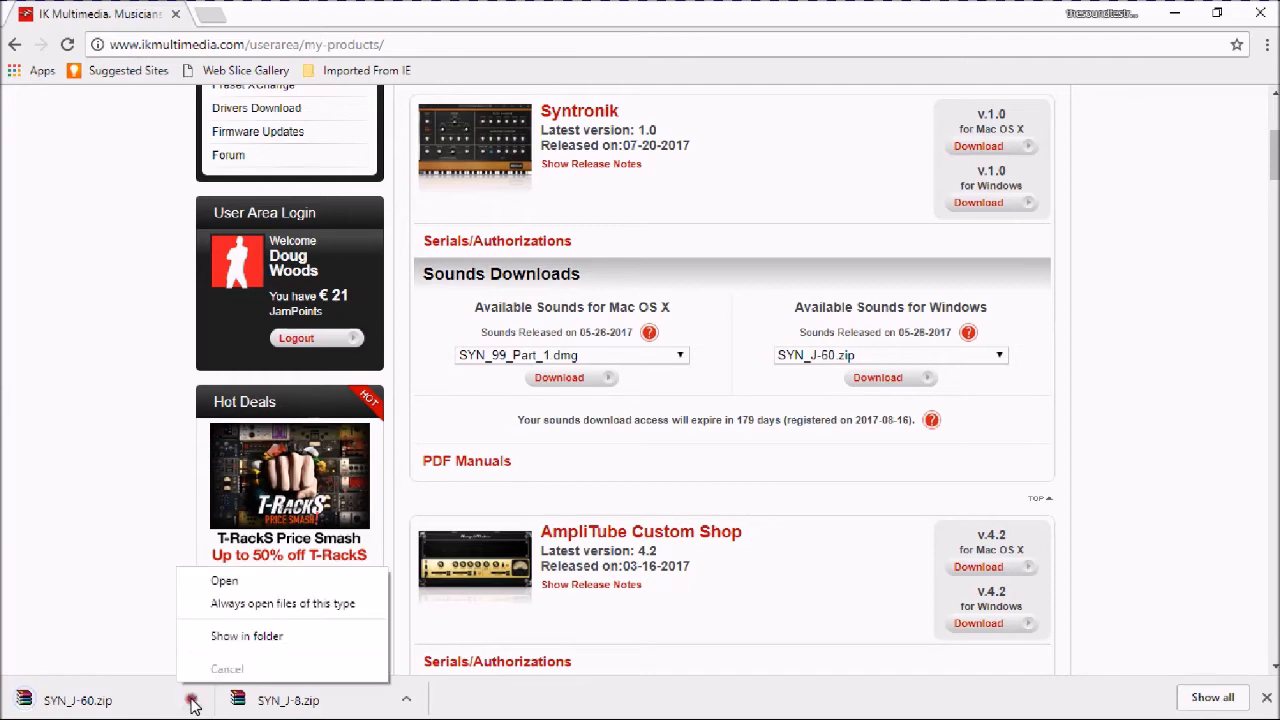
left_click(240, 637)
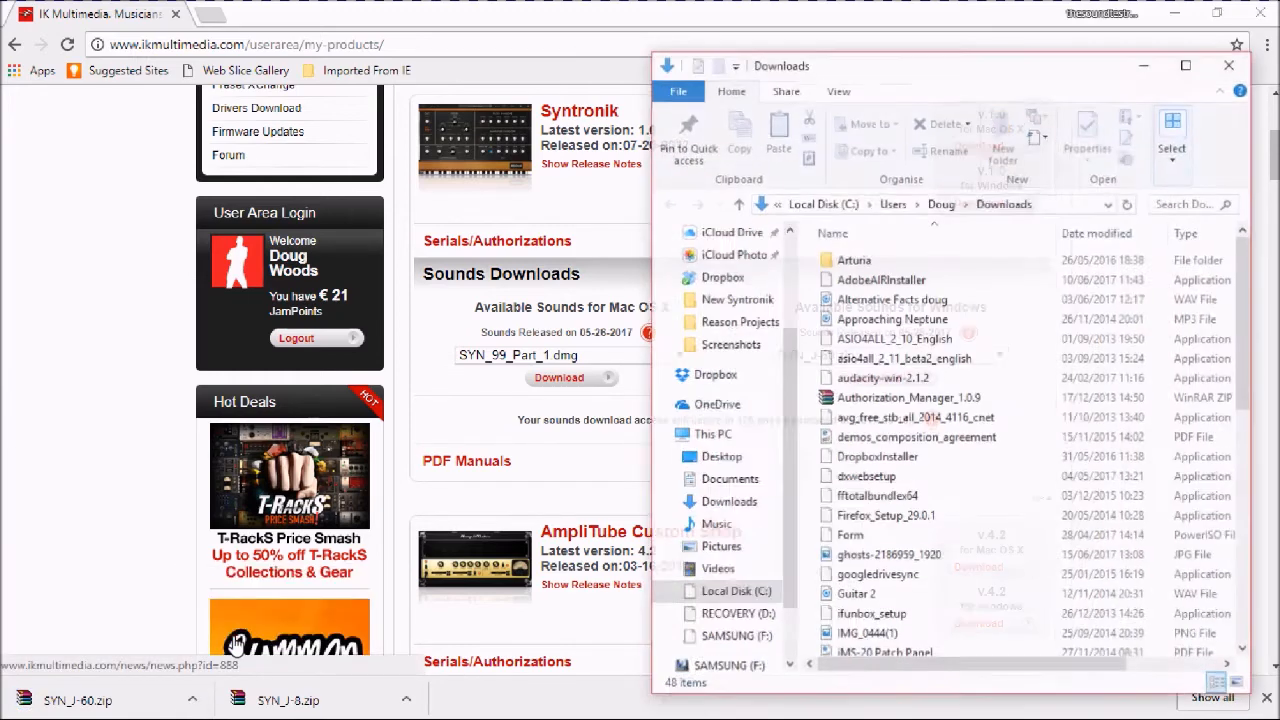
left_click(1172, 13)
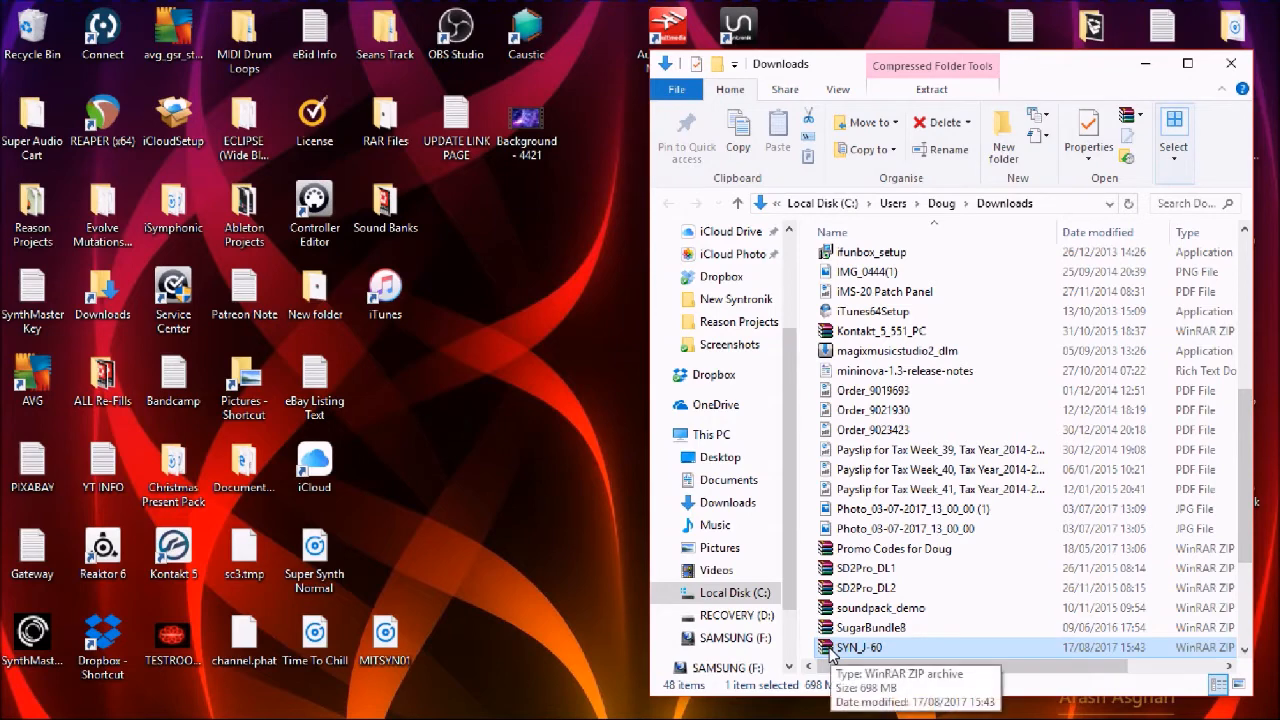
left_click_drag(828, 650, 421, 502)
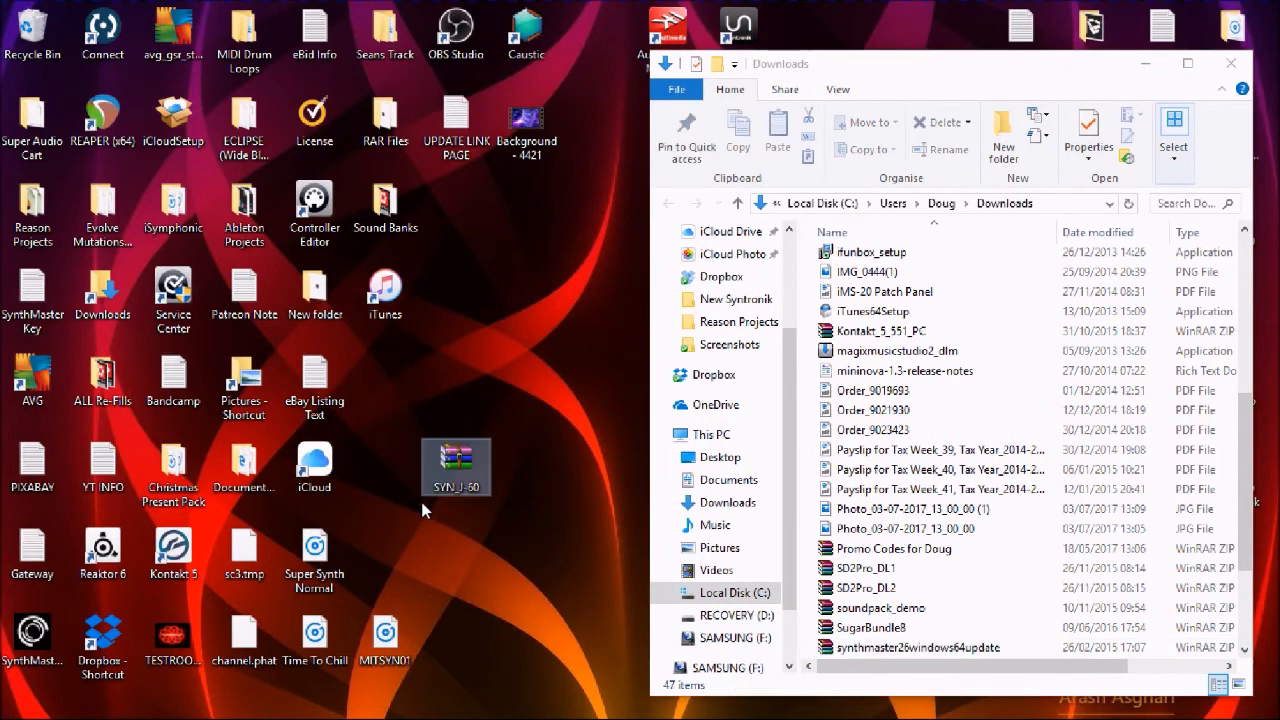
left_click(535, 426)
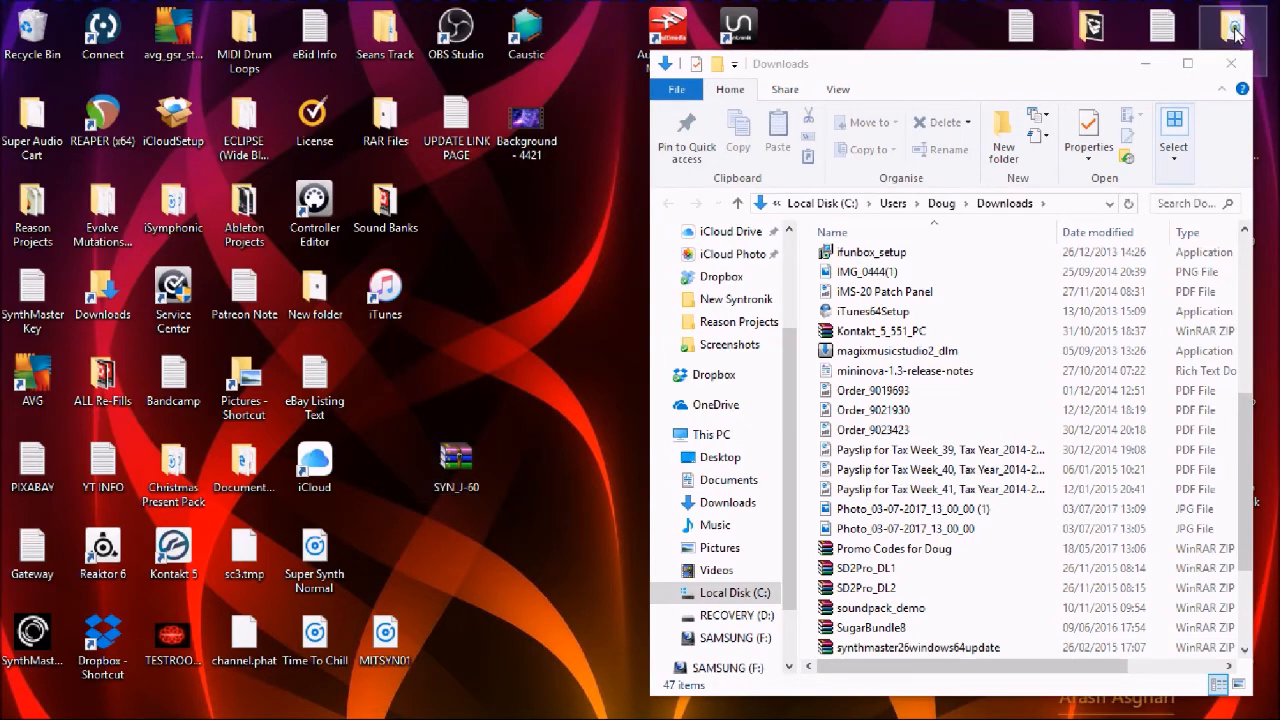
left_click(1229, 66)
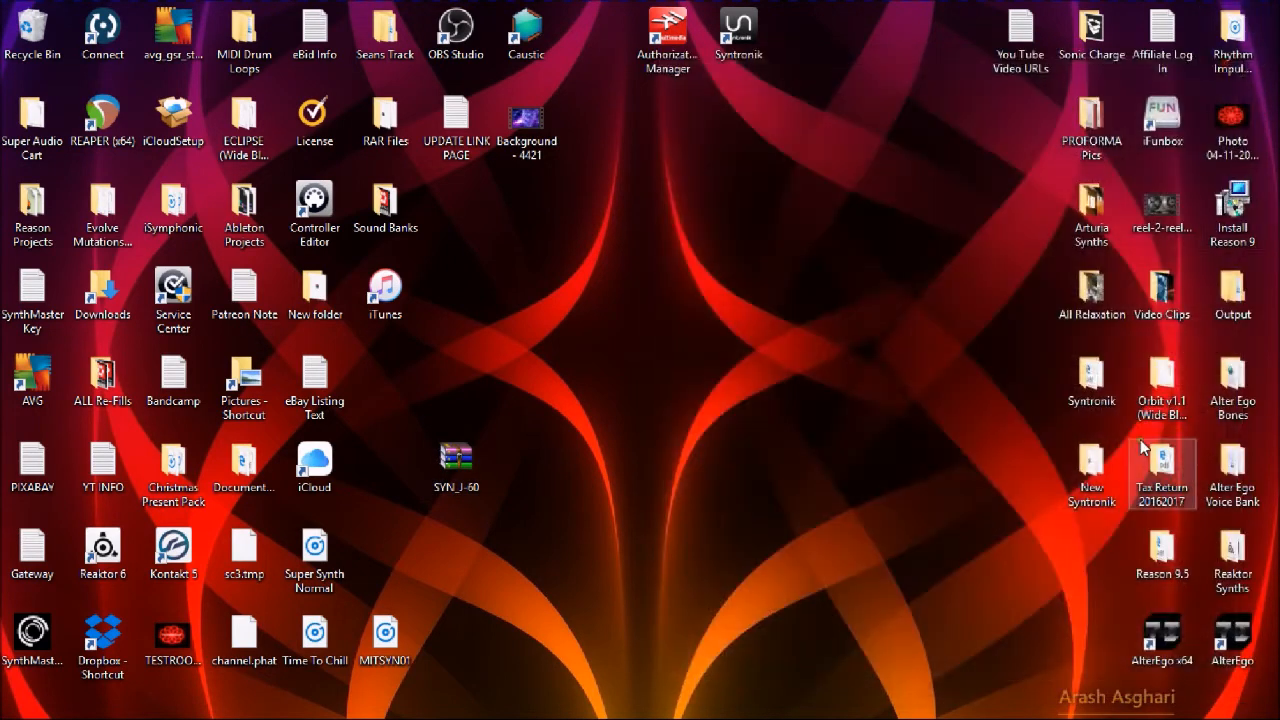
- Move the SYN_J-60 archive from the desktop into the New Syntronik folder and extract it to its own SYN_J-60 subfolder
double_click(1091, 466)
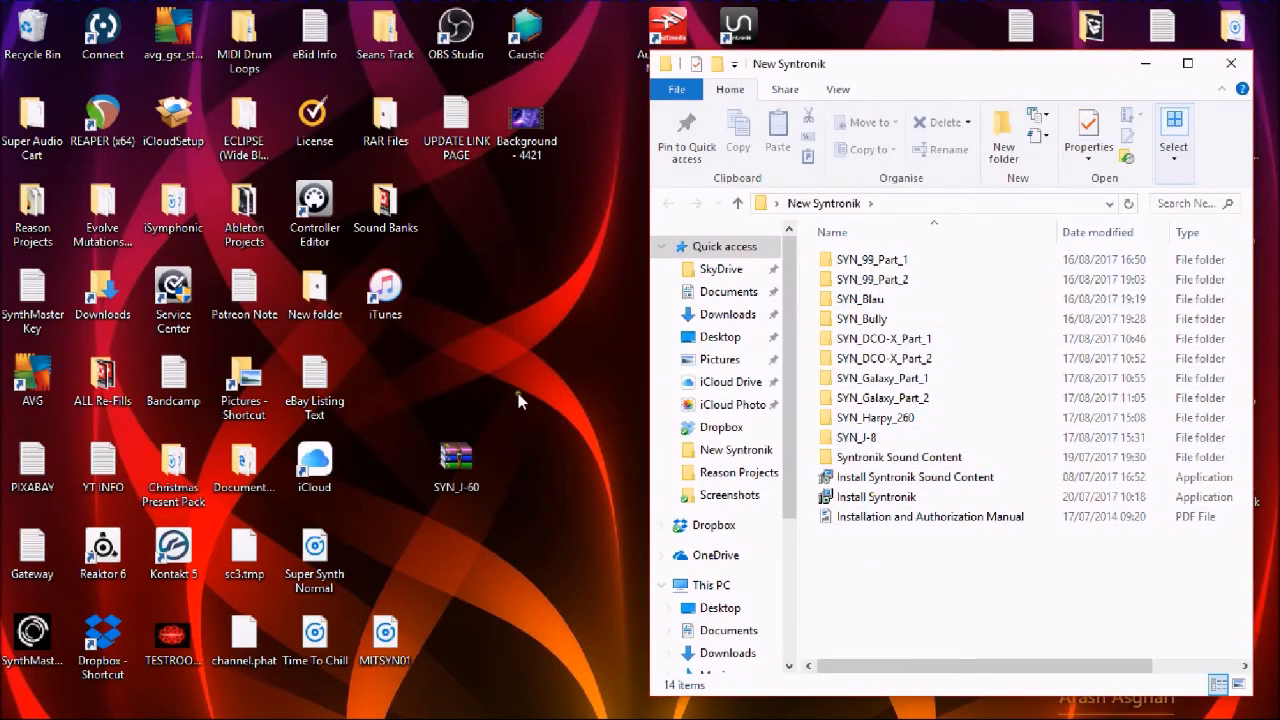
left_click_drag(450, 458, 829, 560)
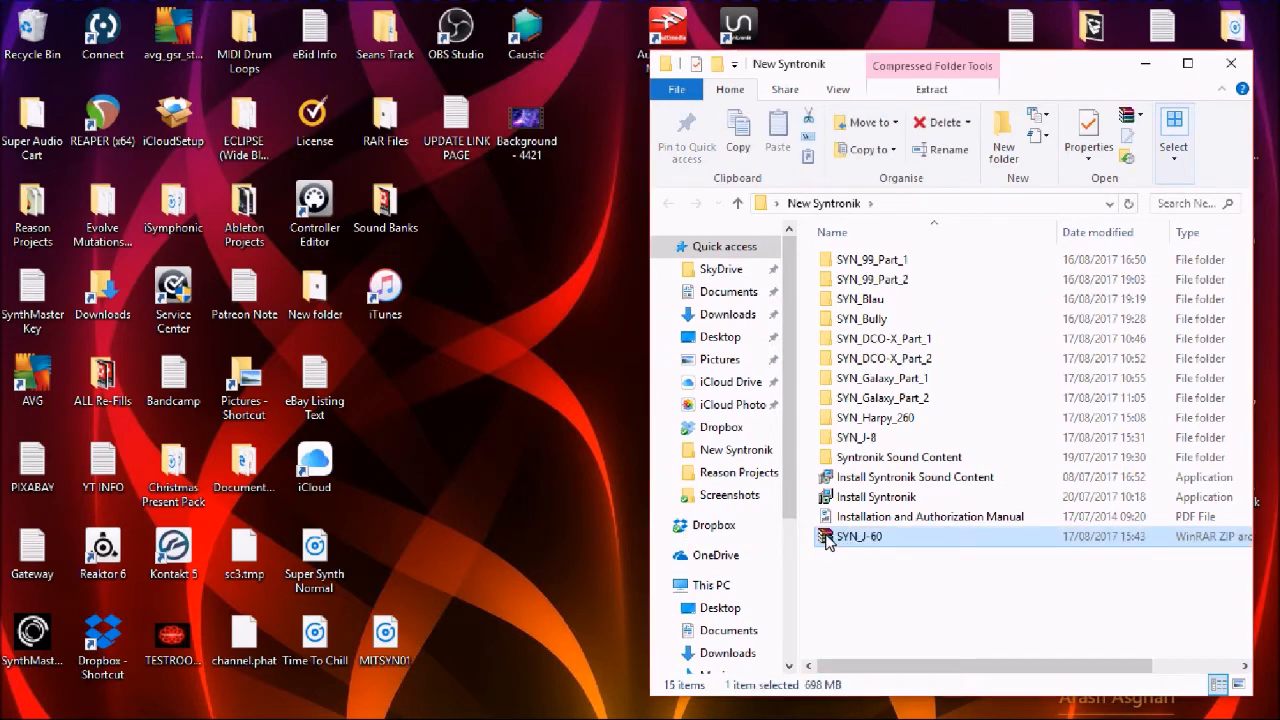
right_click(826, 540)
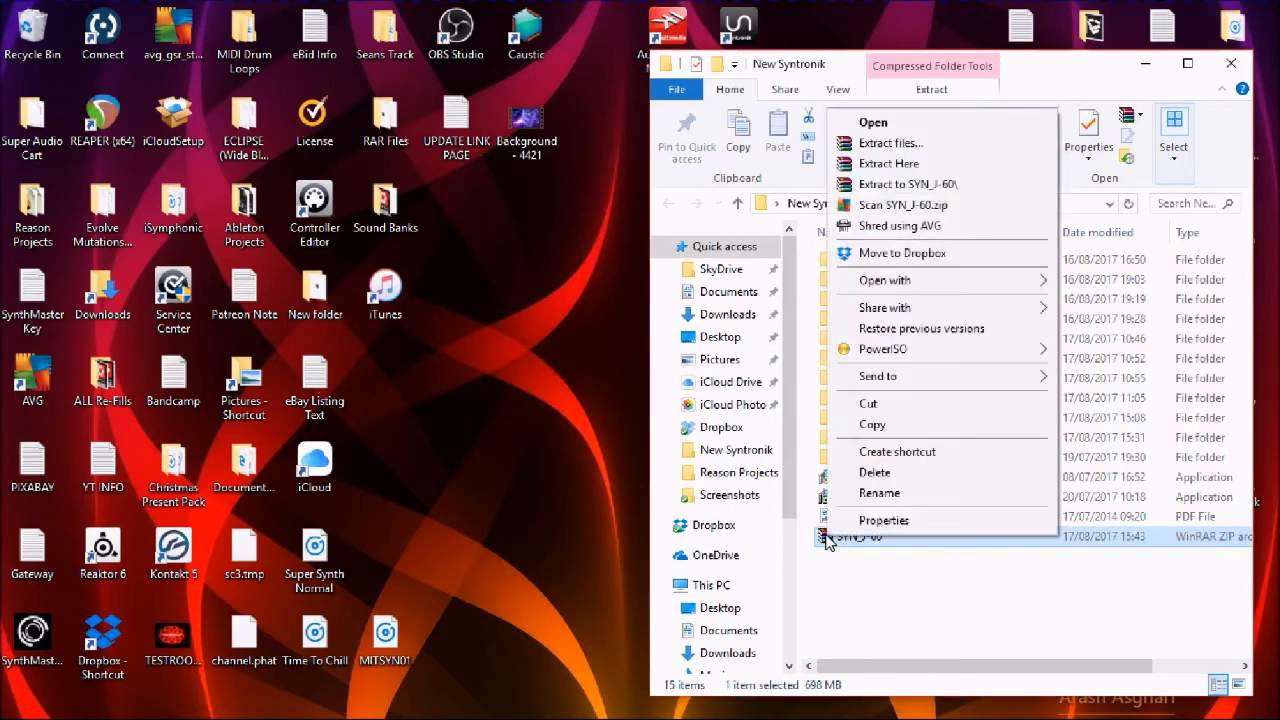
left_click(893, 186)
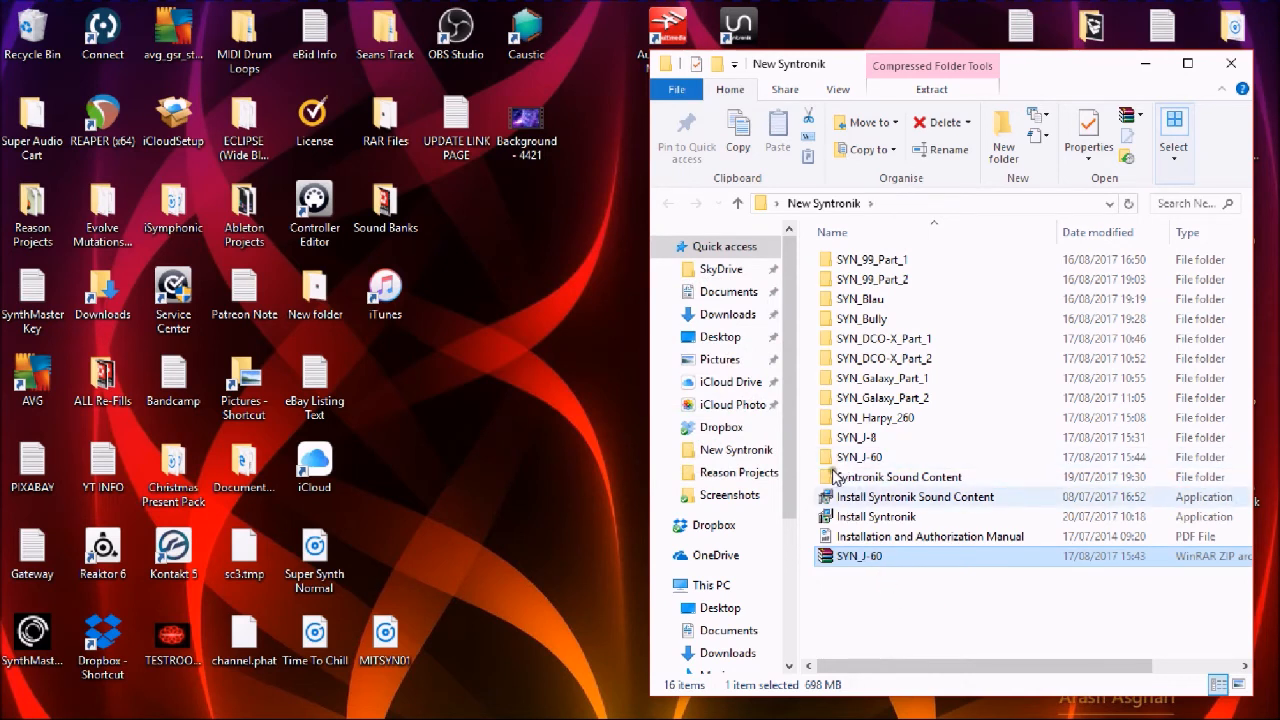
- Move the SYN_J-60 zip archive from the New Syntronik folder to the Recycle Bin
left_click(826, 557)
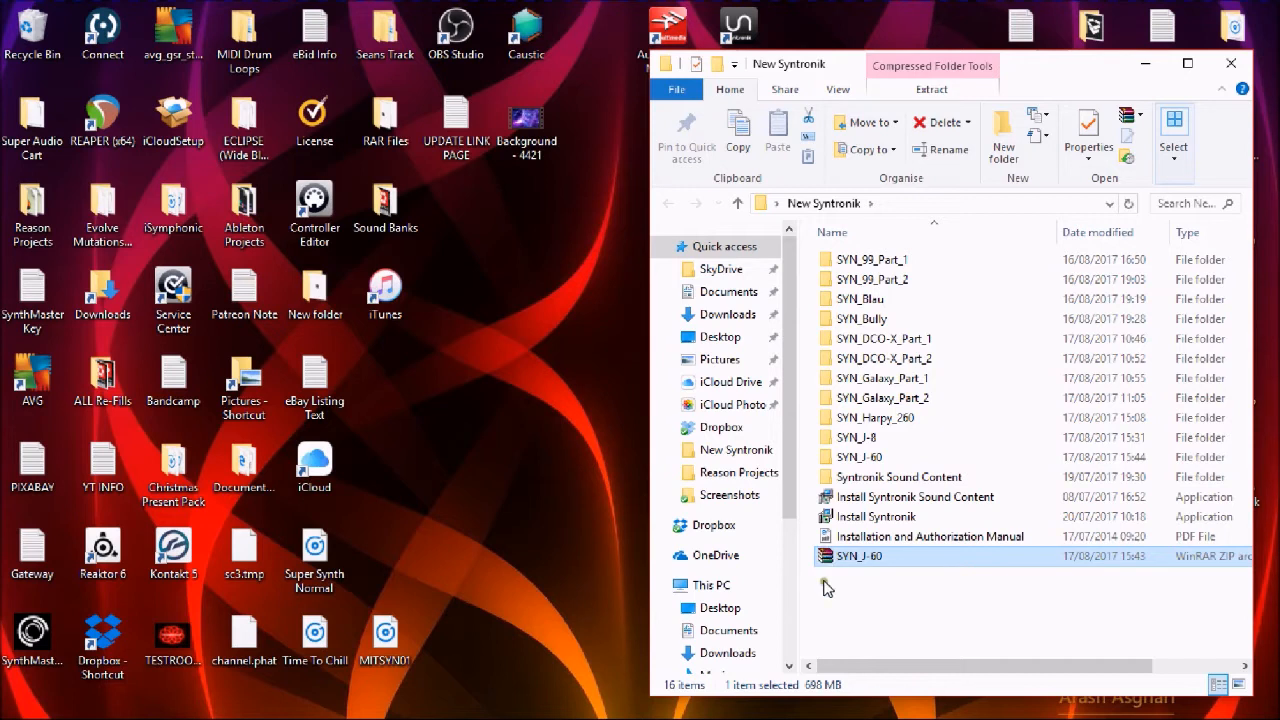
left_click(565, 515)
left_click(826, 558)
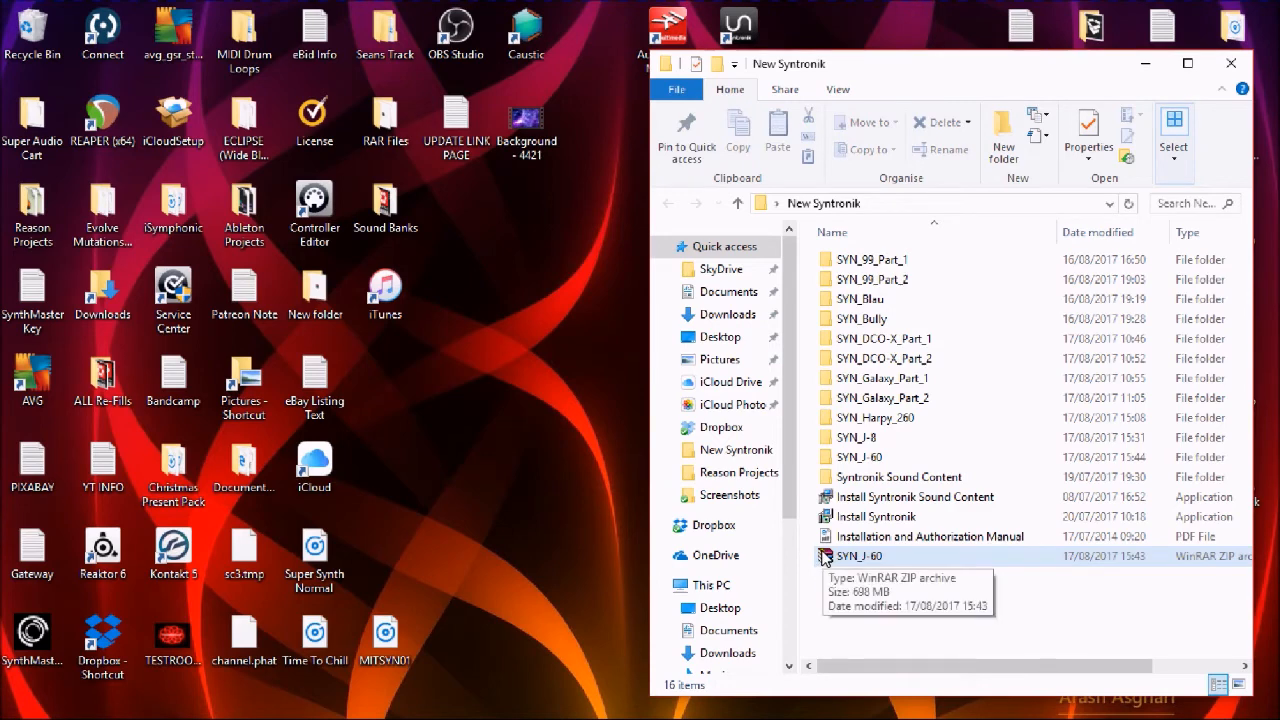
left_click_drag(826, 566, 33, 45)
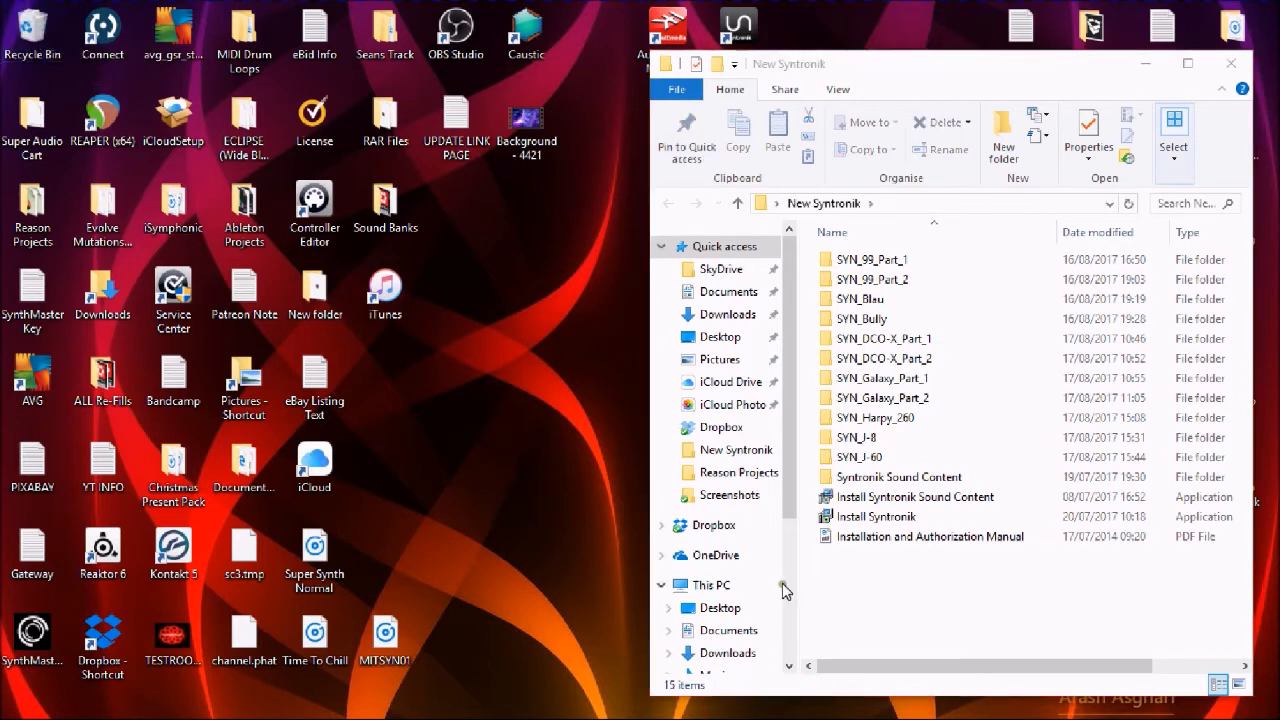
- Run Install Syntronik Sound Content from the extracted SYN_J-60 folder, keep the default SampleTank 3 destination path, complete the installation, and exit the installer
double_click(826, 460)
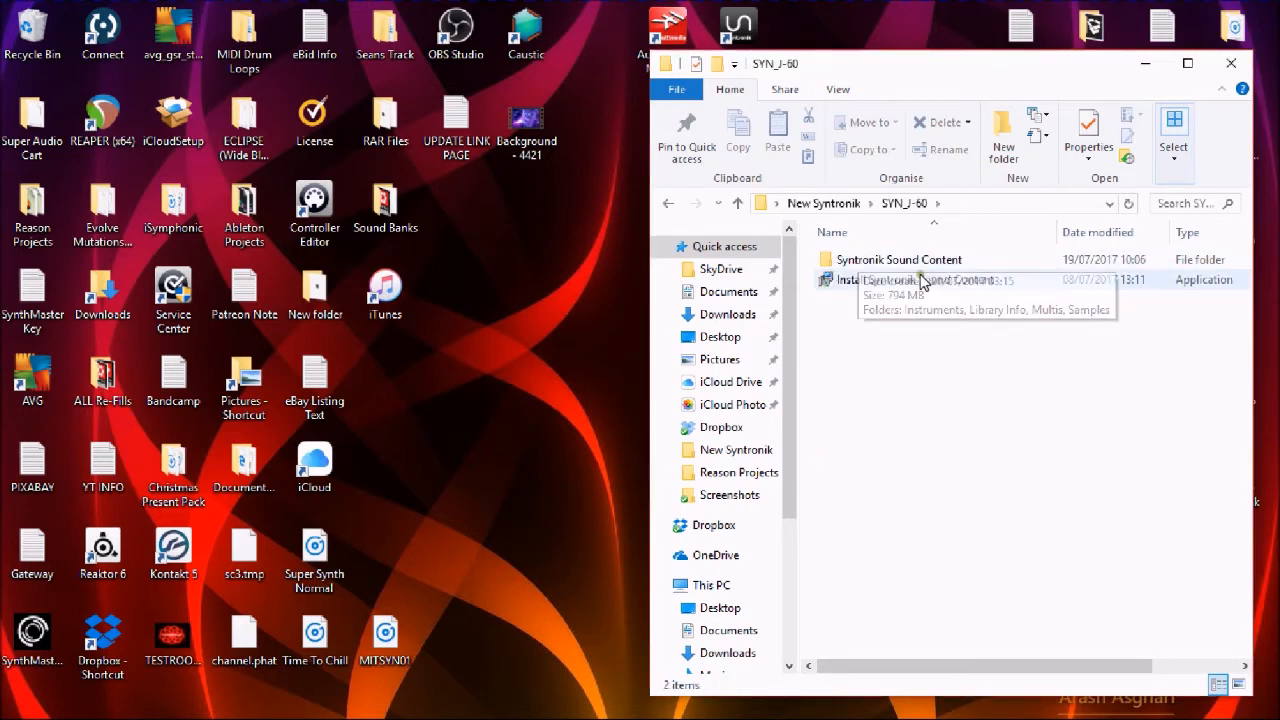
double_click(827, 283)
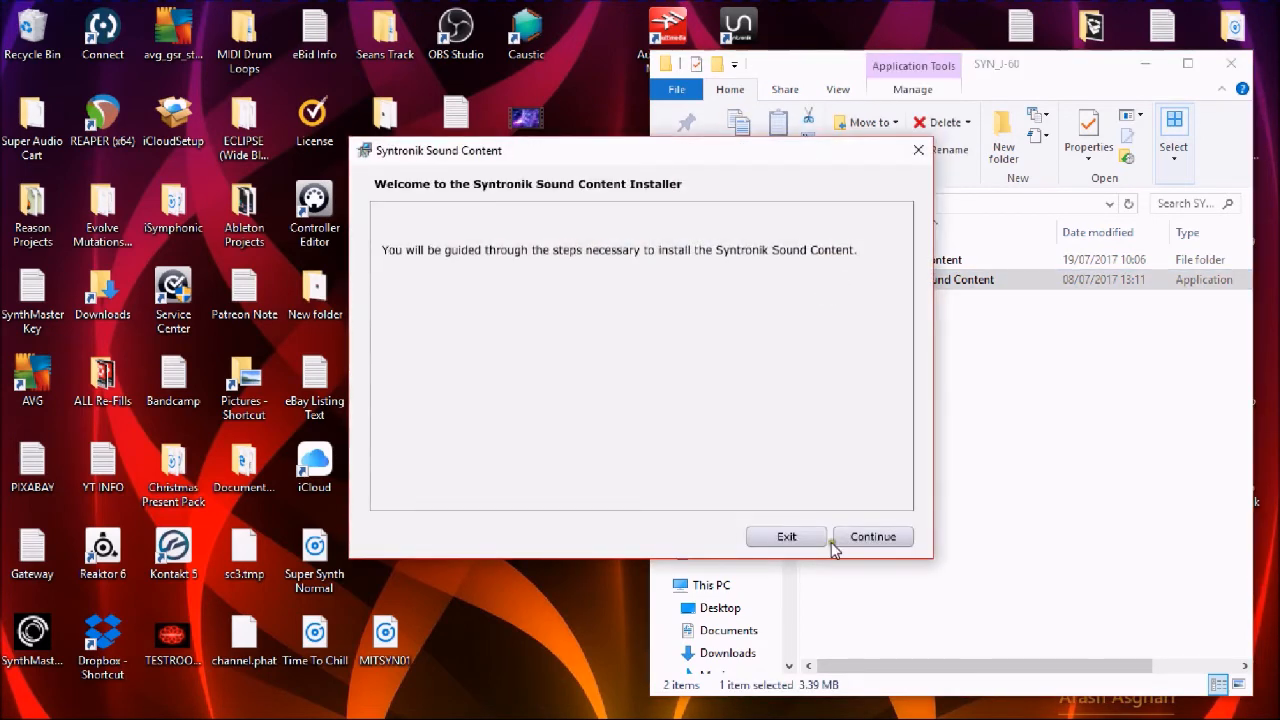
left_click(873, 537)
left_click(873, 538)
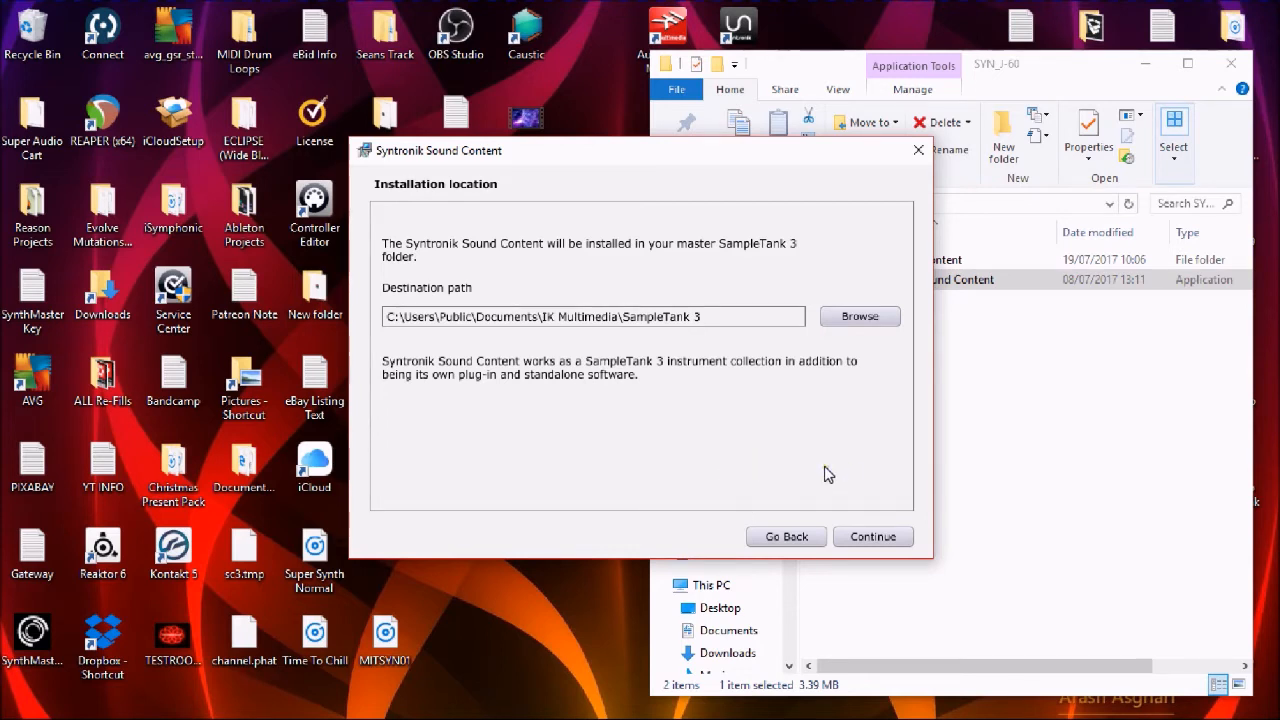
left_click(857, 537)
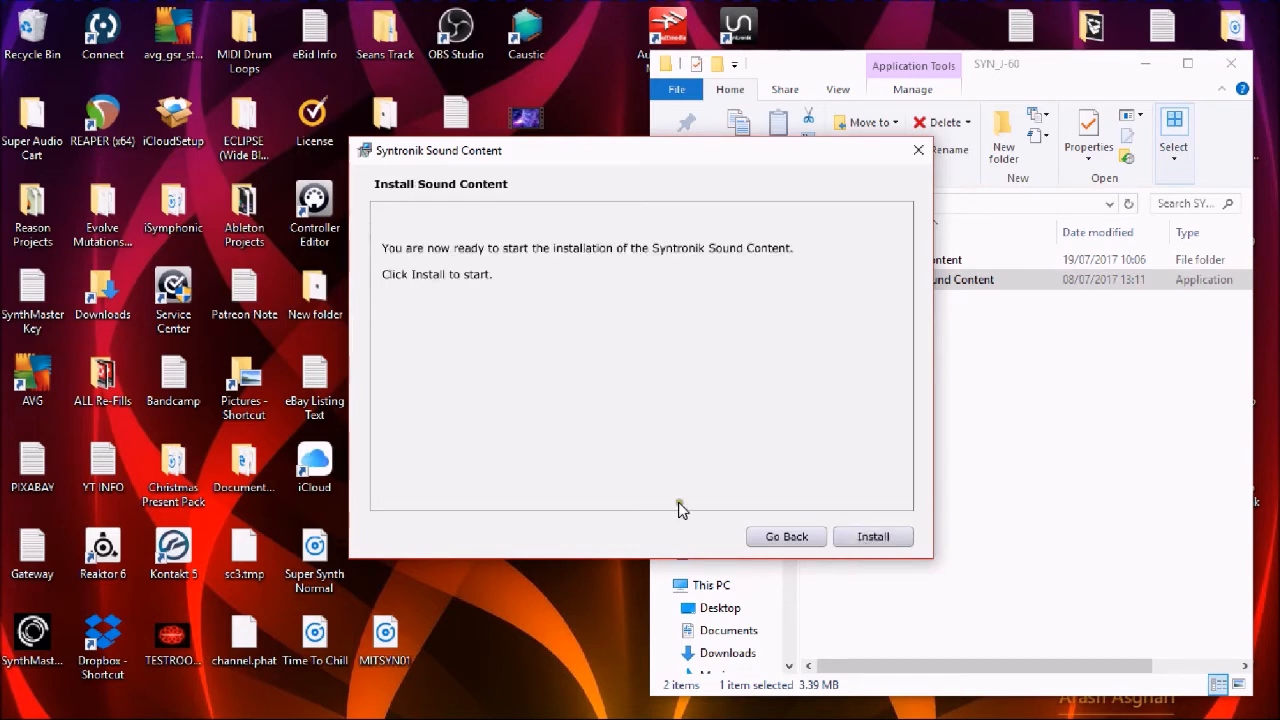
left_click(873, 537)
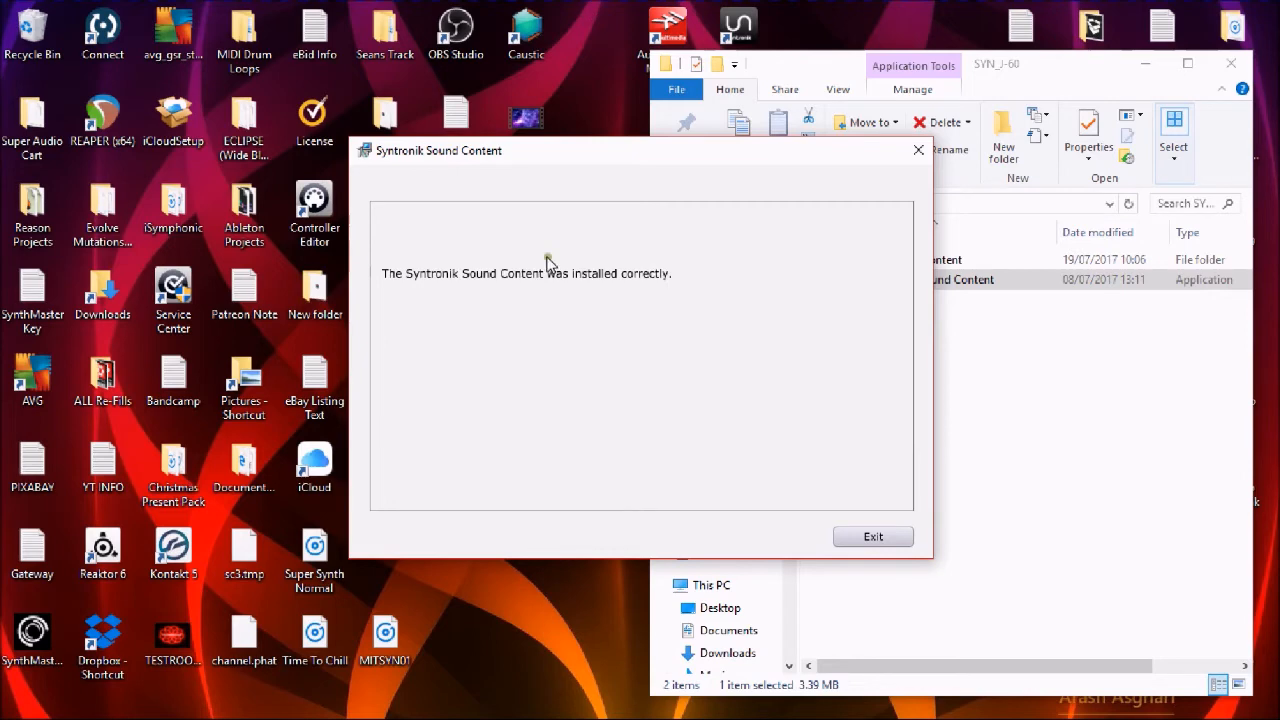
left_click(883, 538)
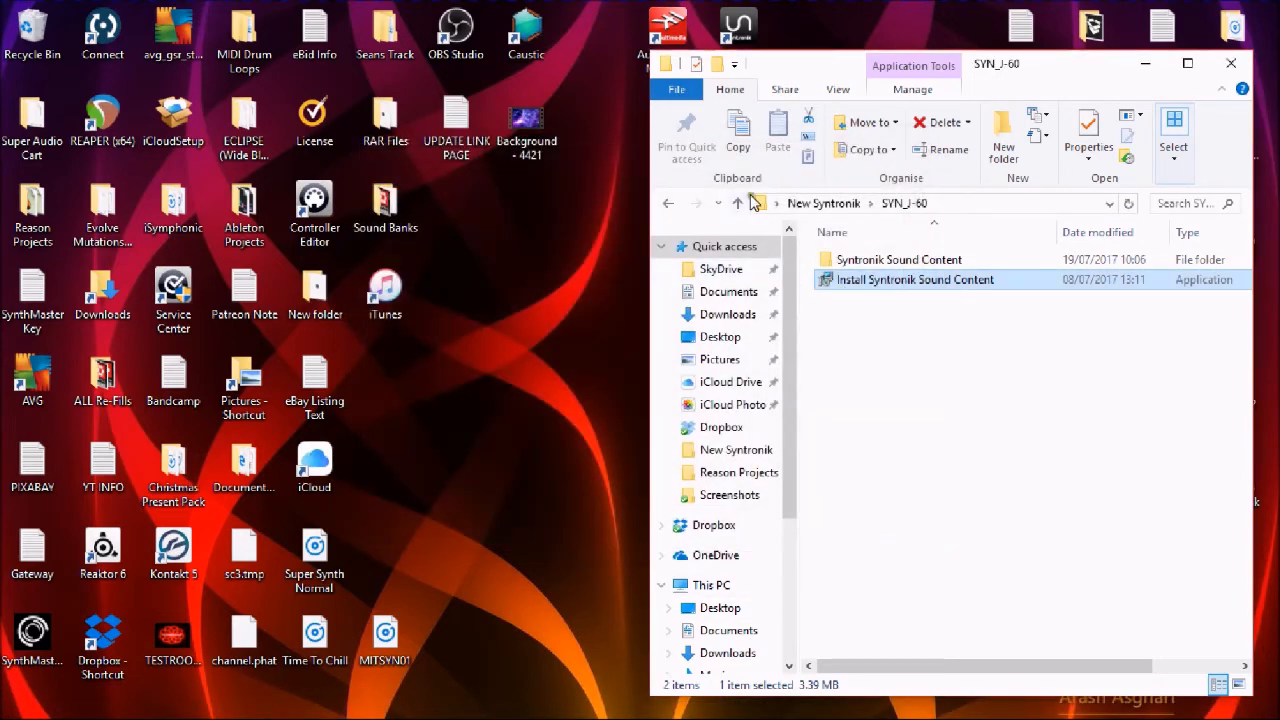
- Go up from the SYN_J-60 folder to the New Syntronik folder and close its window
left_click(737, 203)
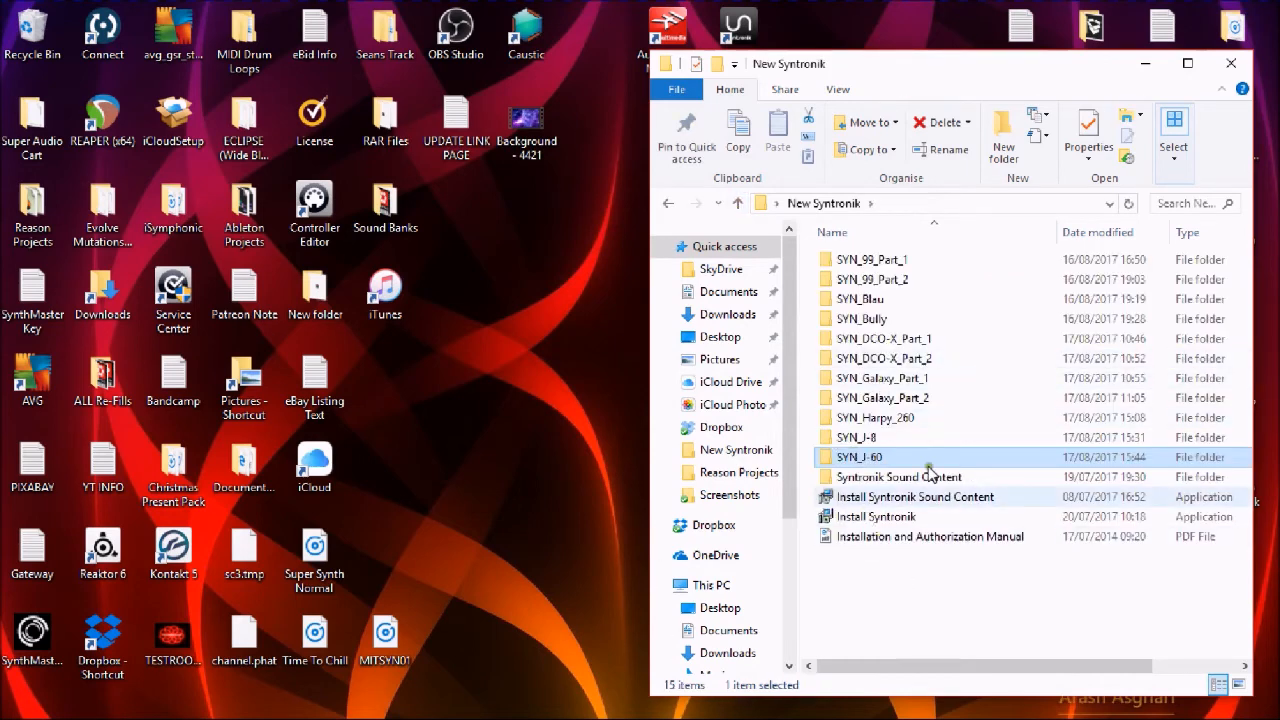
left_click(1237, 64)
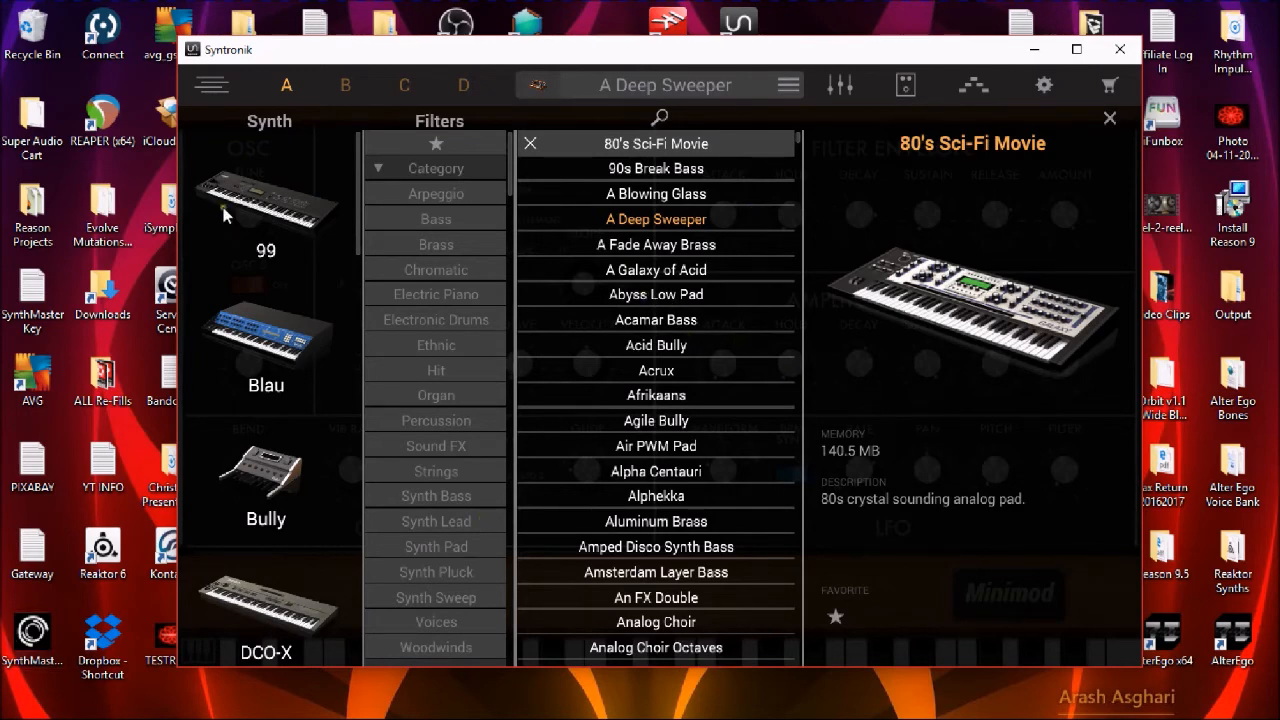
- In Syntronik, toggle the J-60 synth filter off and on, leaving the preset list filtered to J-60
left_click_drag(358, 220, 361, 363)
left_click(267, 393)
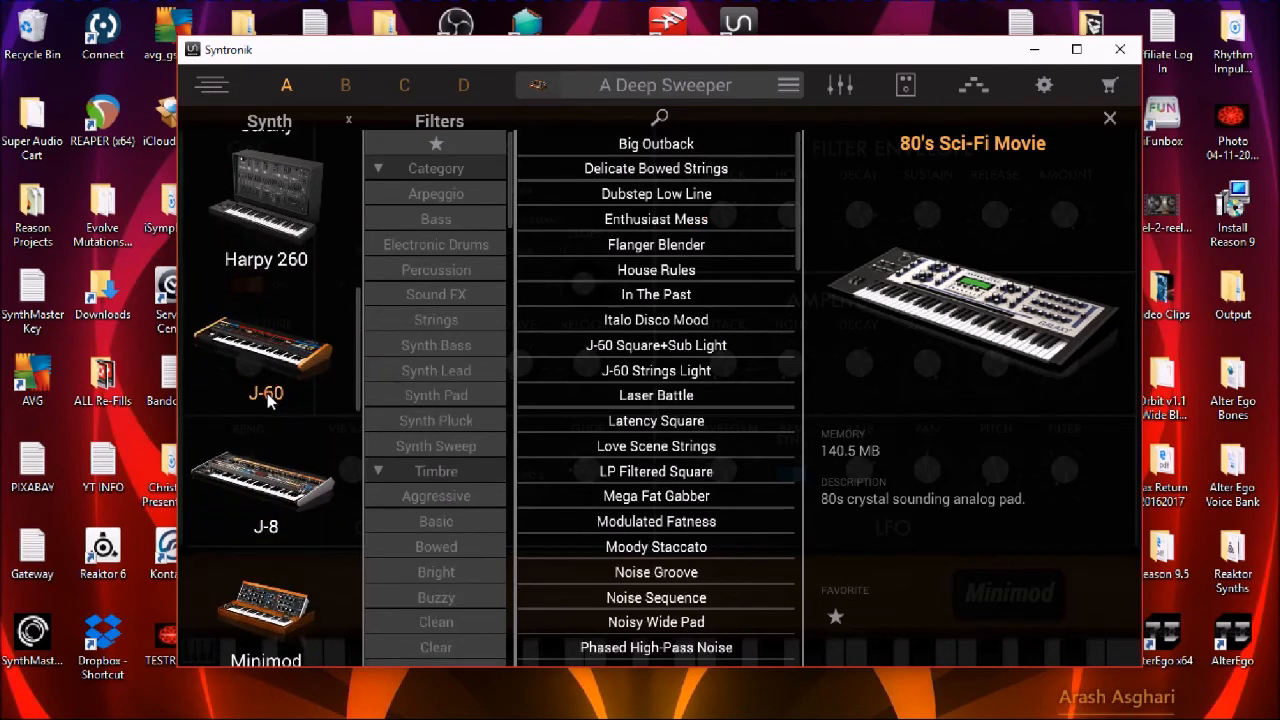
left_click(267, 393)
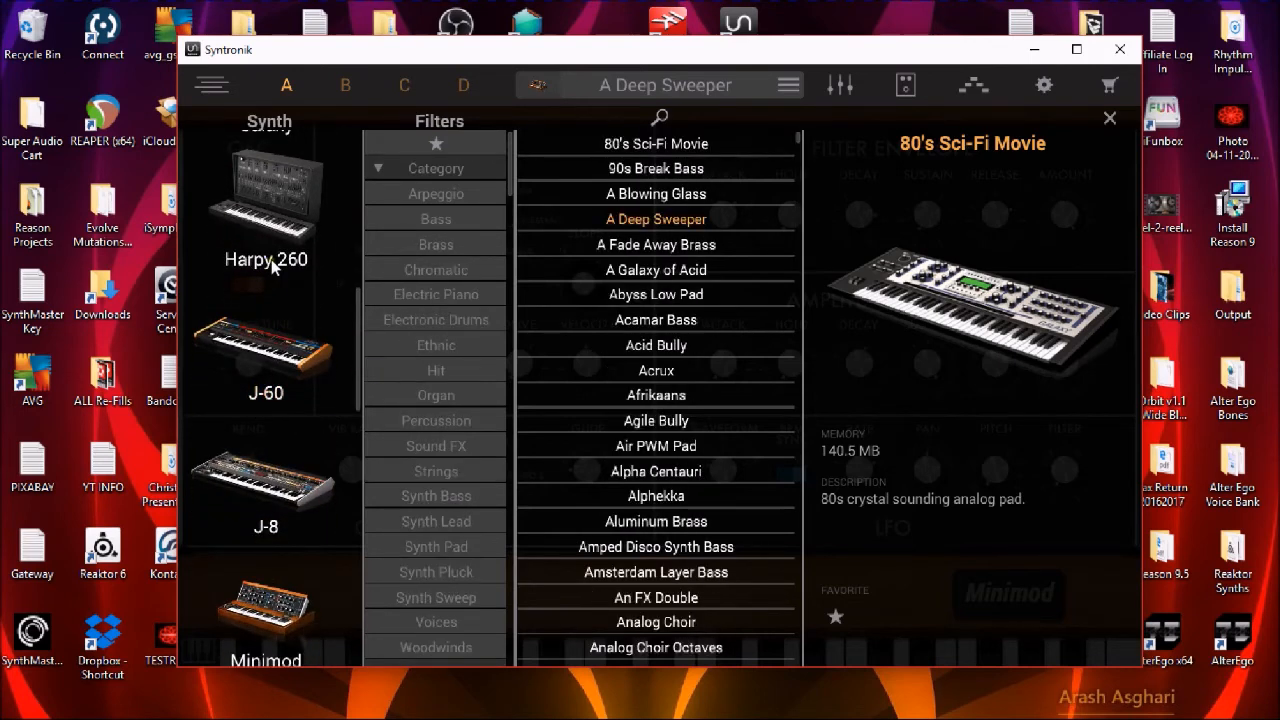
left_click(258, 392)
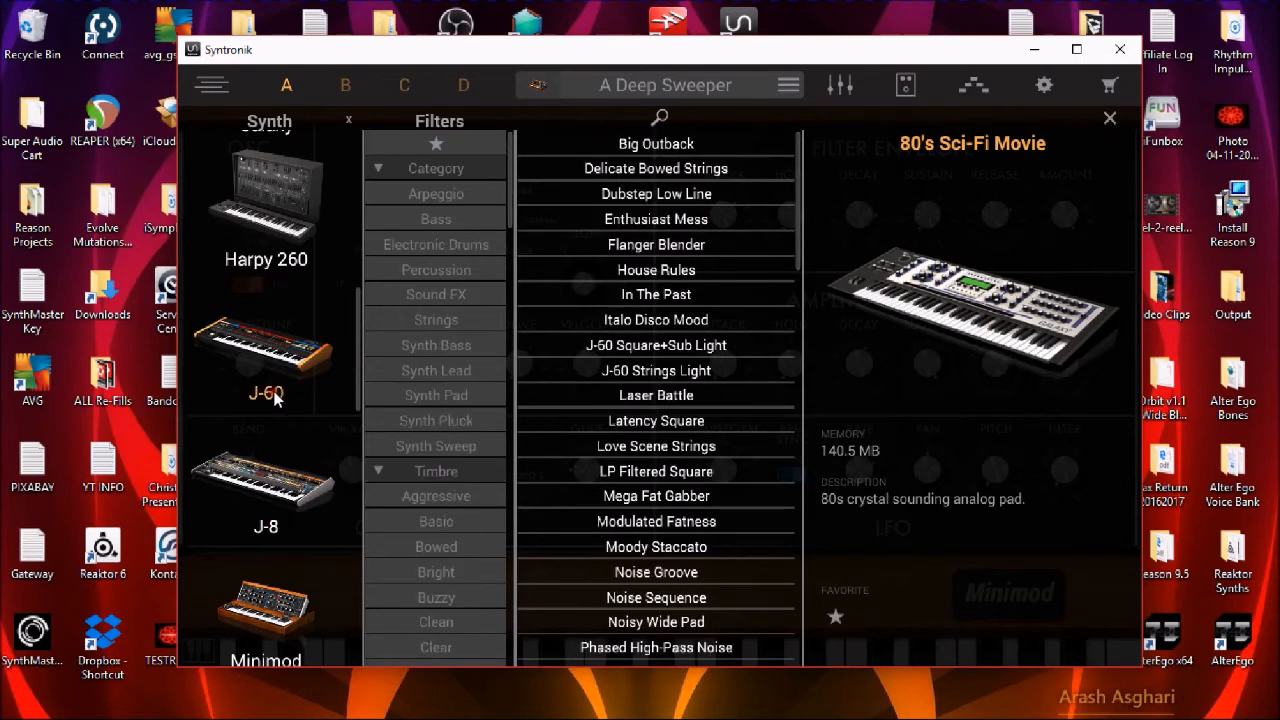
left_click(290, 405)
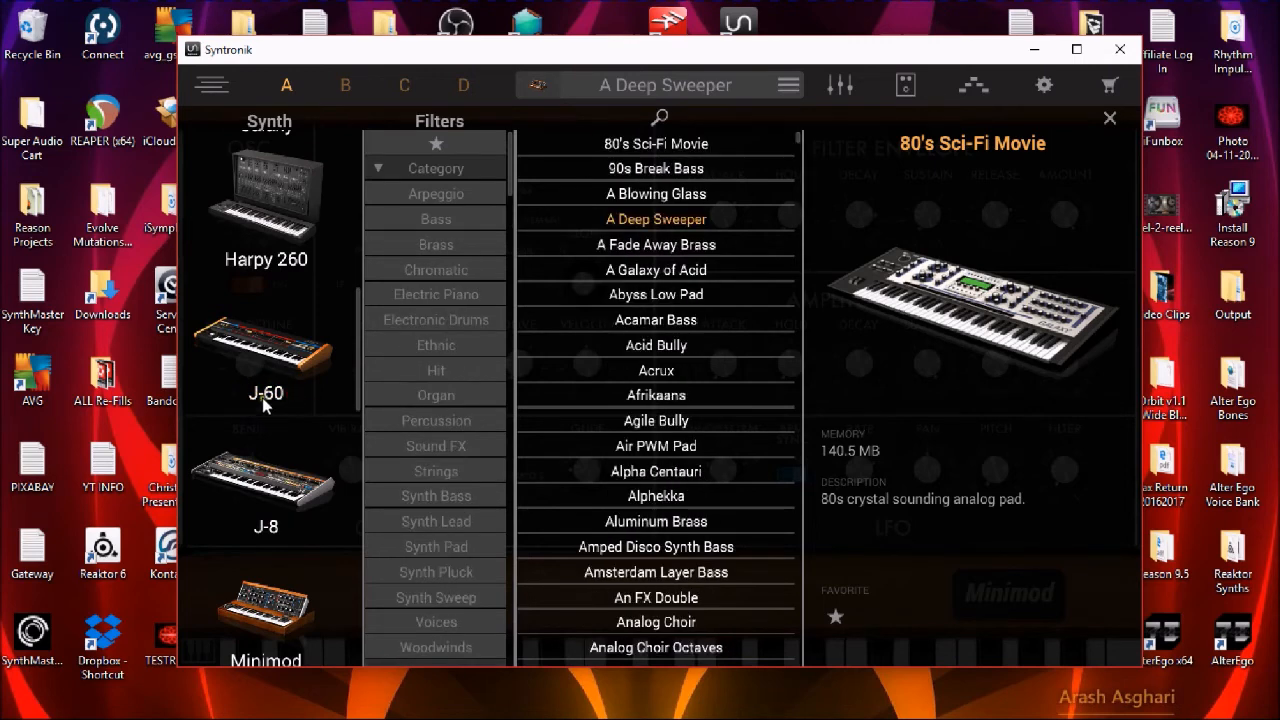
left_click(263, 395)
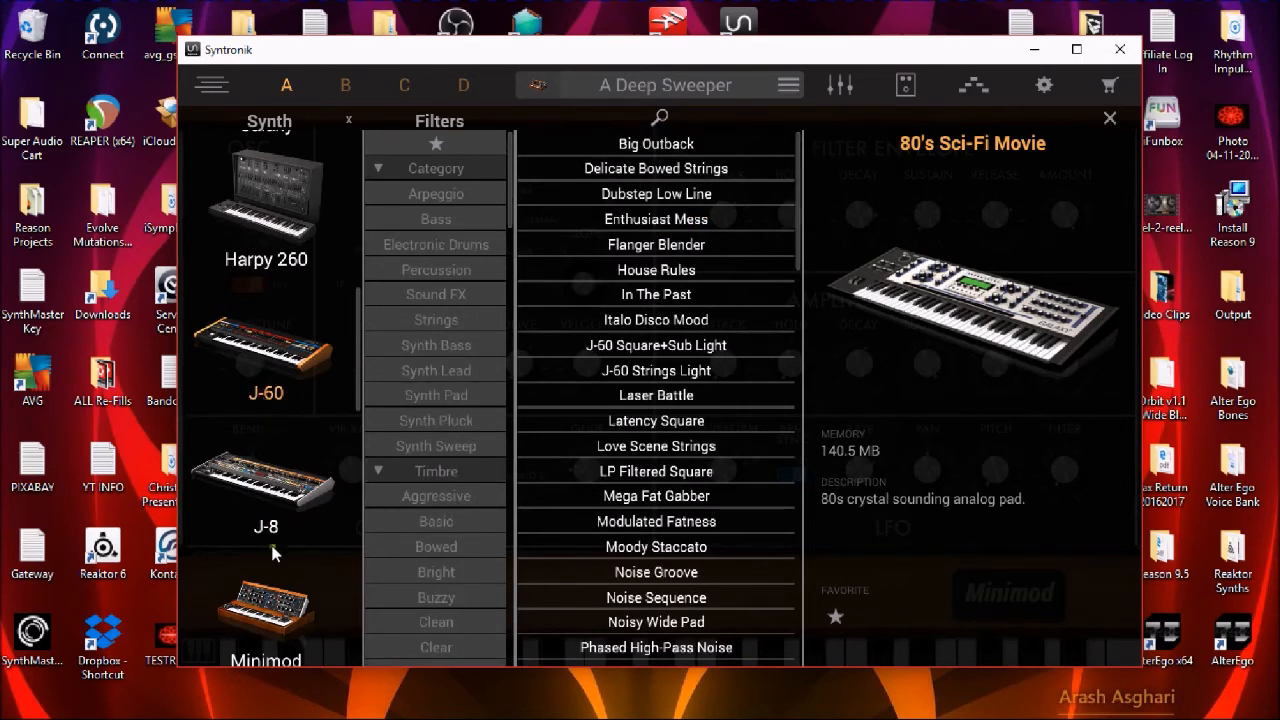
- Switch the synth filter to Minimod, combine it with J-60, and return to the J-60 filter alone
scroll(355, 386, "down", 3)
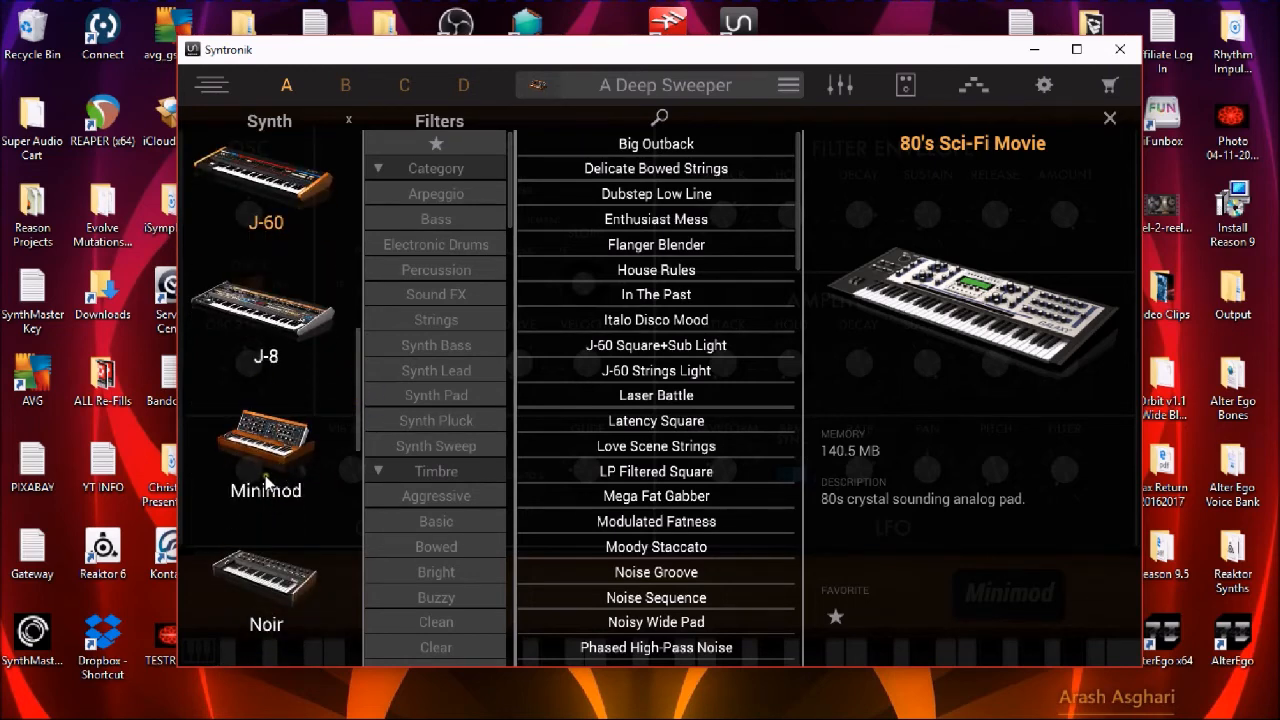
left_click(270, 226)
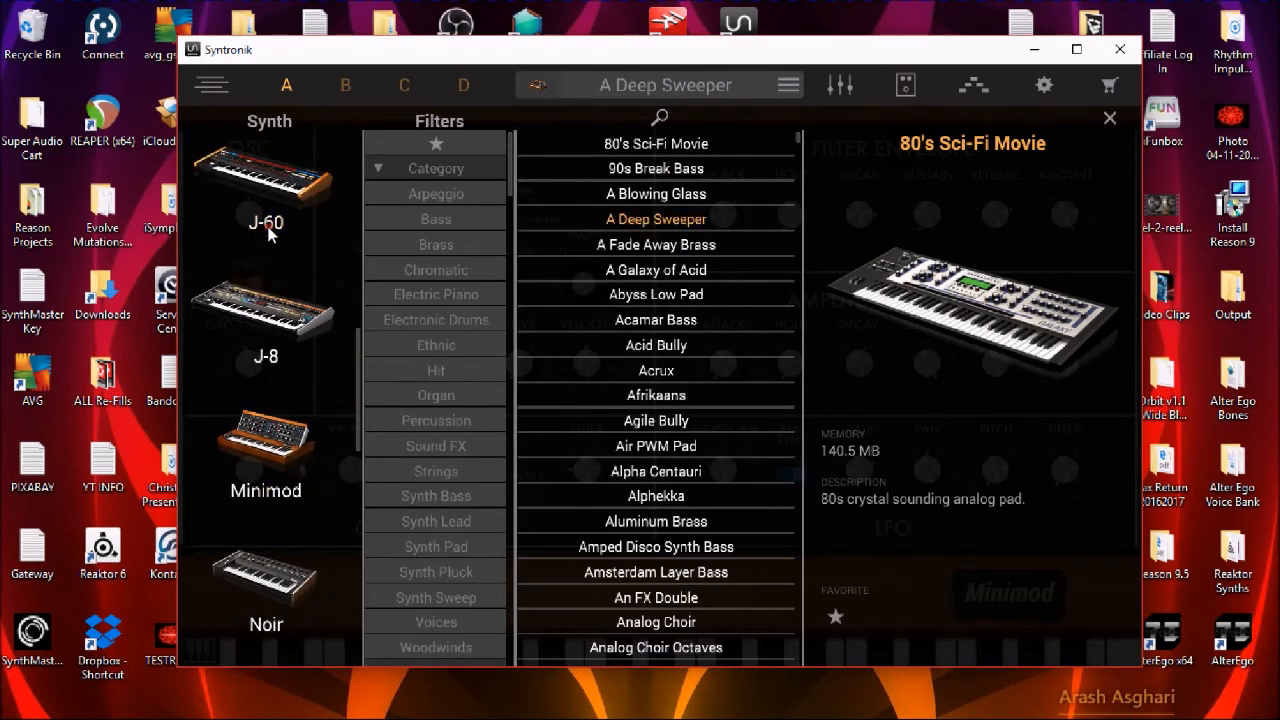
left_click(268, 492)
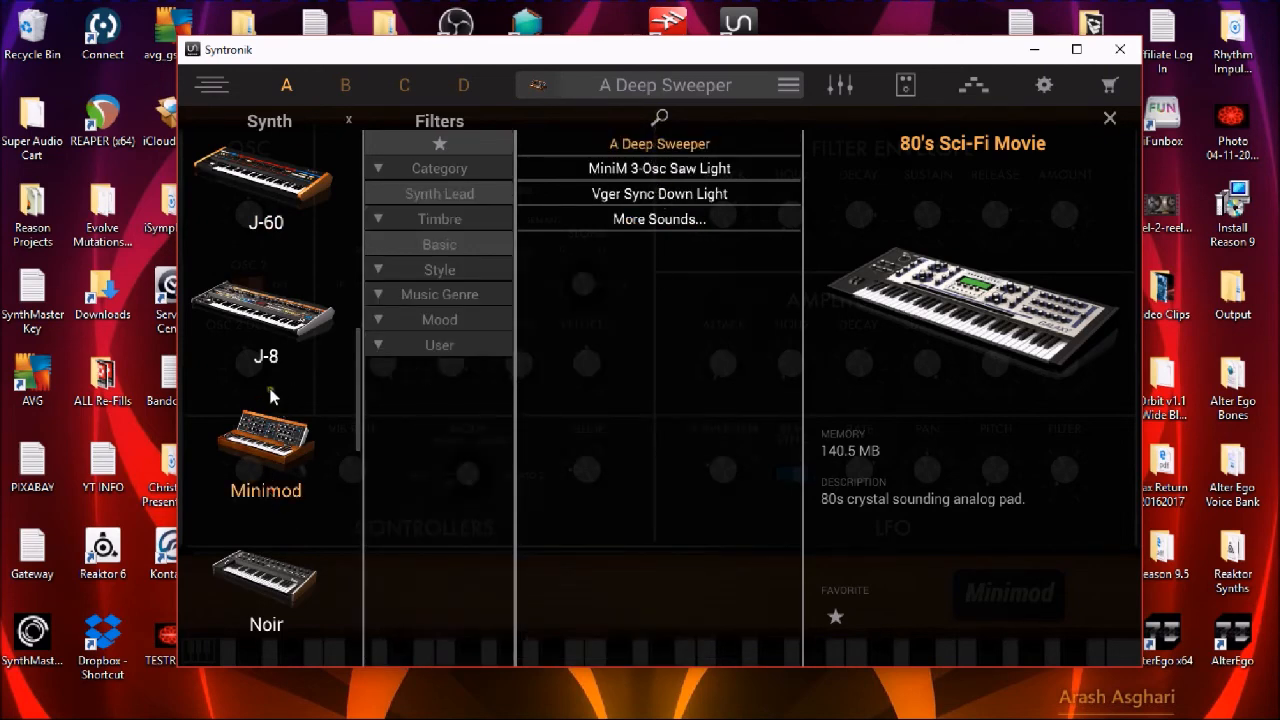
left_click(284, 240)
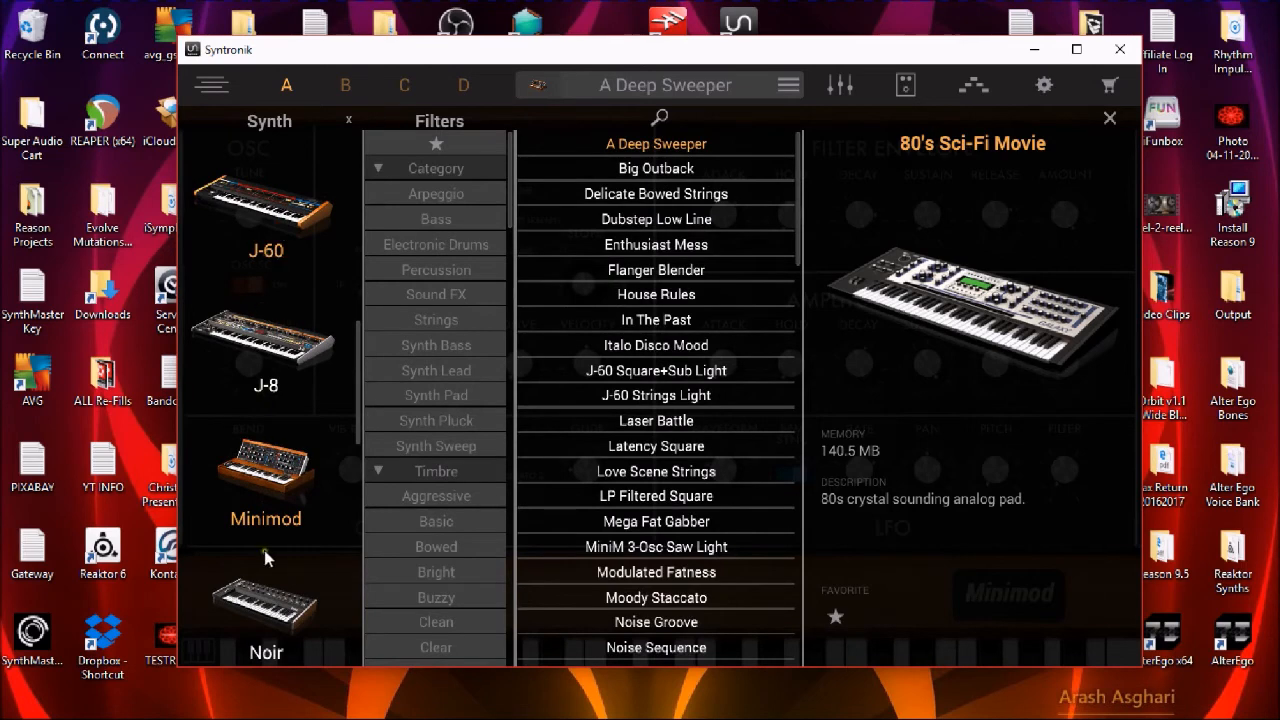
left_click(263, 510)
left_click(265, 262)
left_click(265, 262)
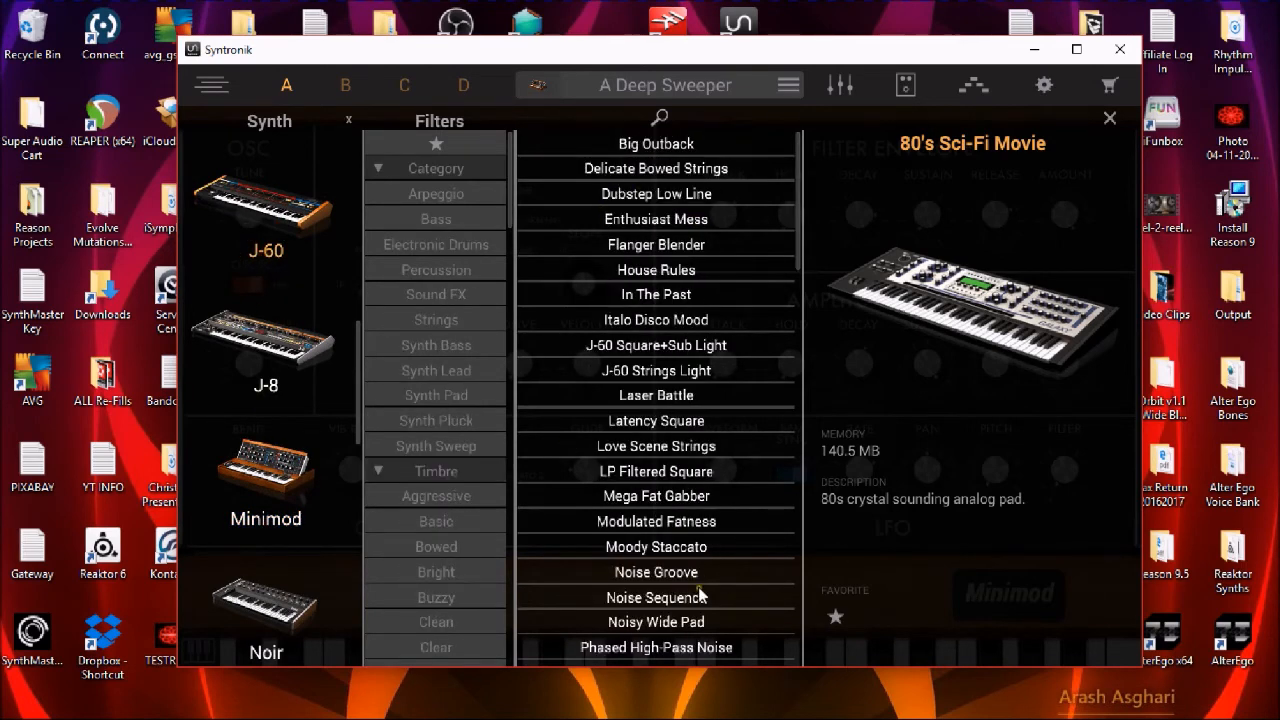
- Load the Sweep On The Moon preset from the J-60 list, then close Syntronik
left_click_drag(798, 222, 782, 370)
left_click_drag(799, 232, 768, 528)
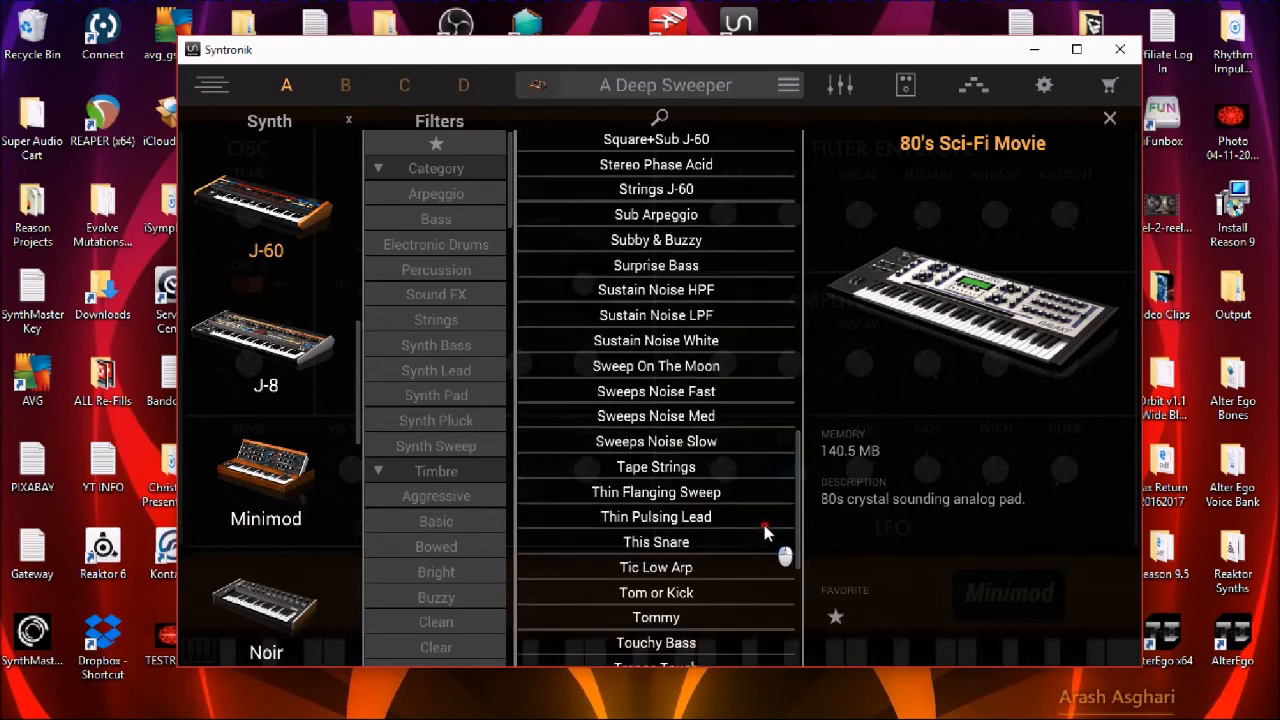
double_click(657, 370)
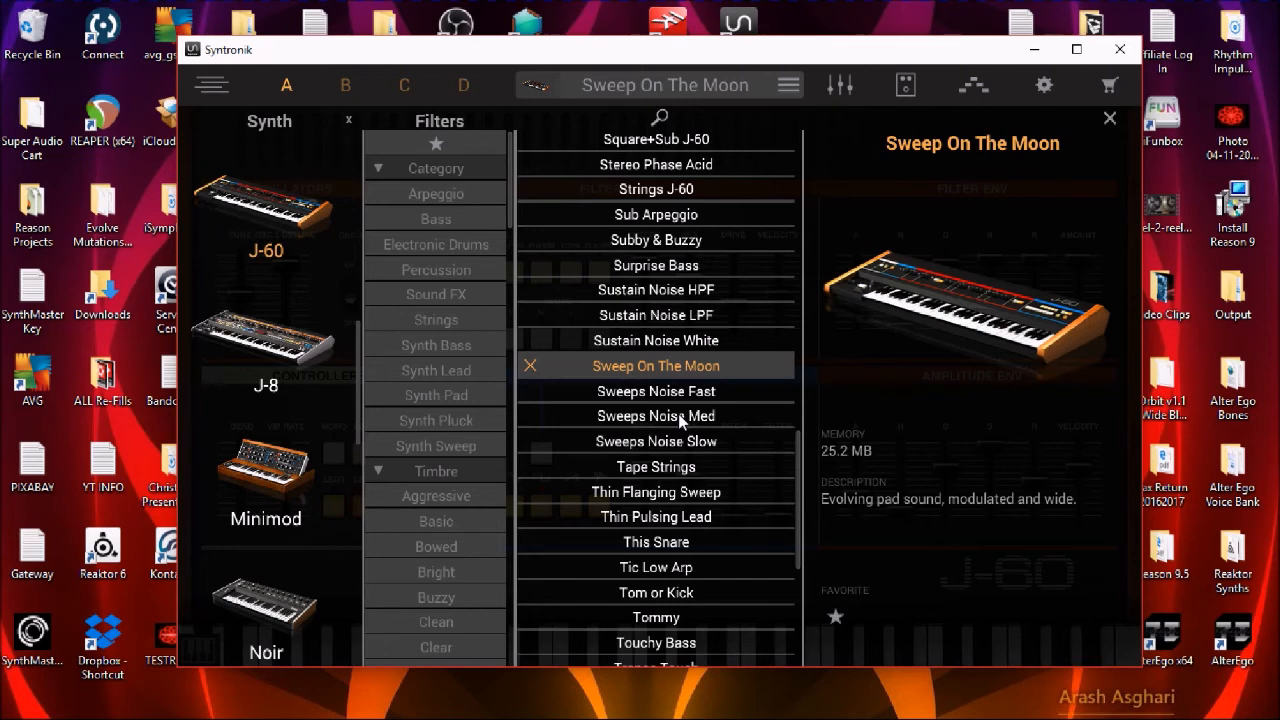
left_click(1118, 49)
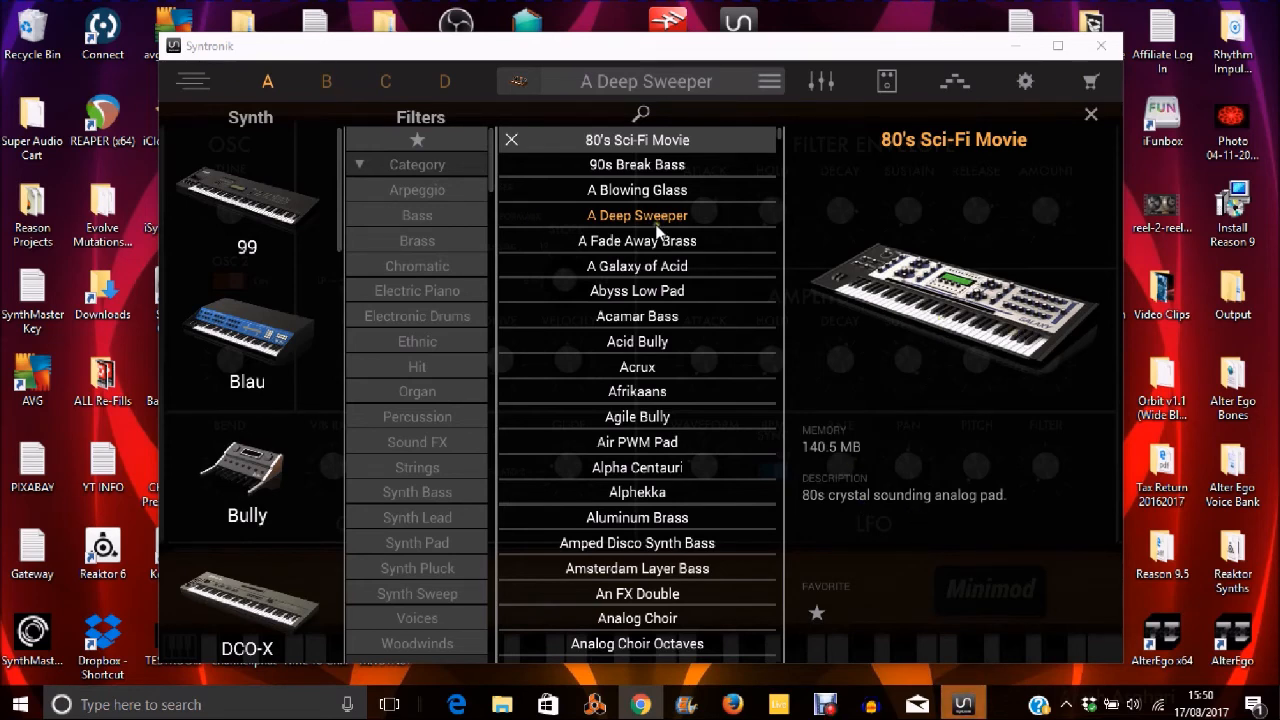
- Load the 80's Sci-Fi Movie preset from the unfiltered preset list
left_click(636, 141)
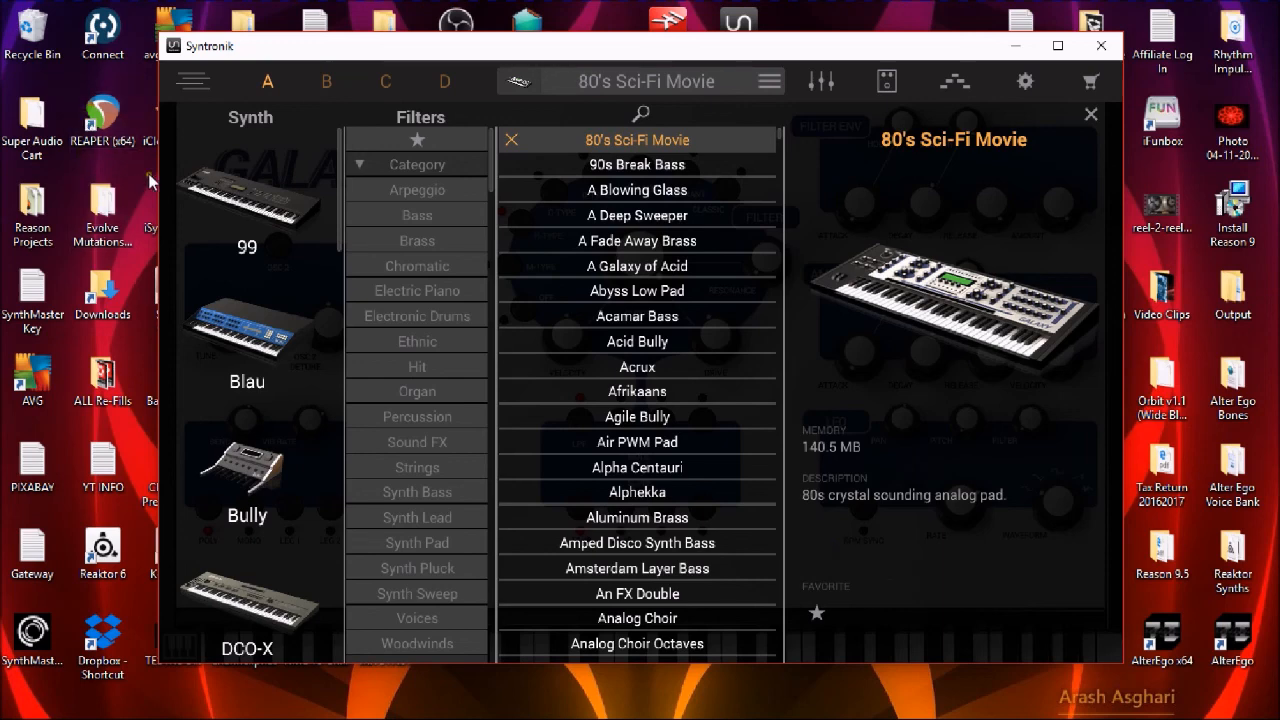
scroll(338, 178, "down", 3)
scroll(345, 175, "up", 3)
- Show the Galaxy synth panel with the on-screen keyboard in a maximized window and play a note near C3
left_click(1057, 45)
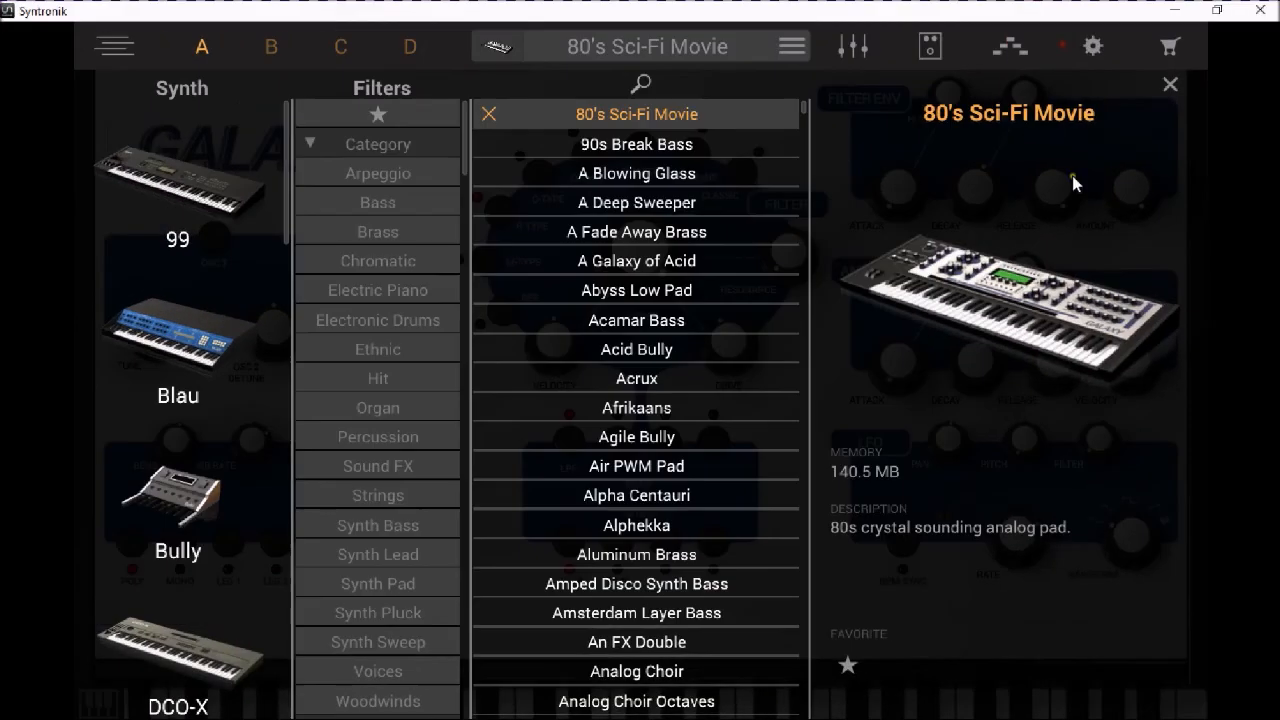
left_click(451, 53)
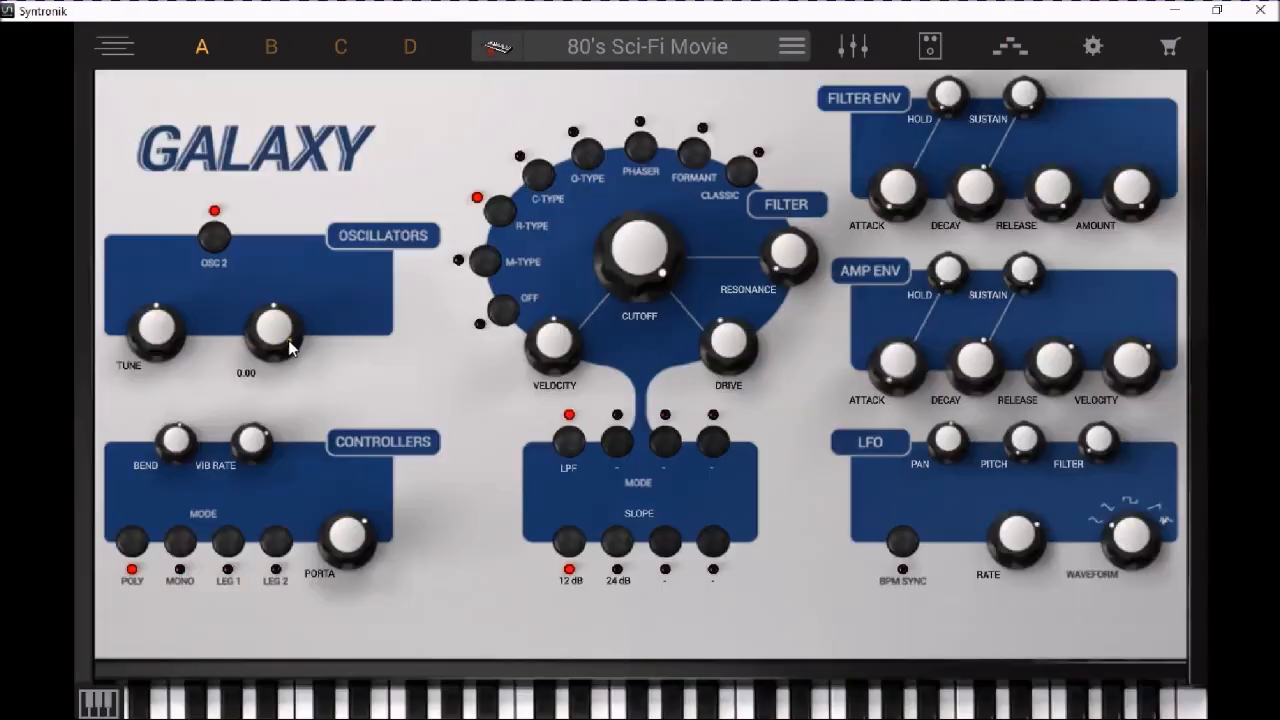
left_click(90, 697)
left_click(636, 692)
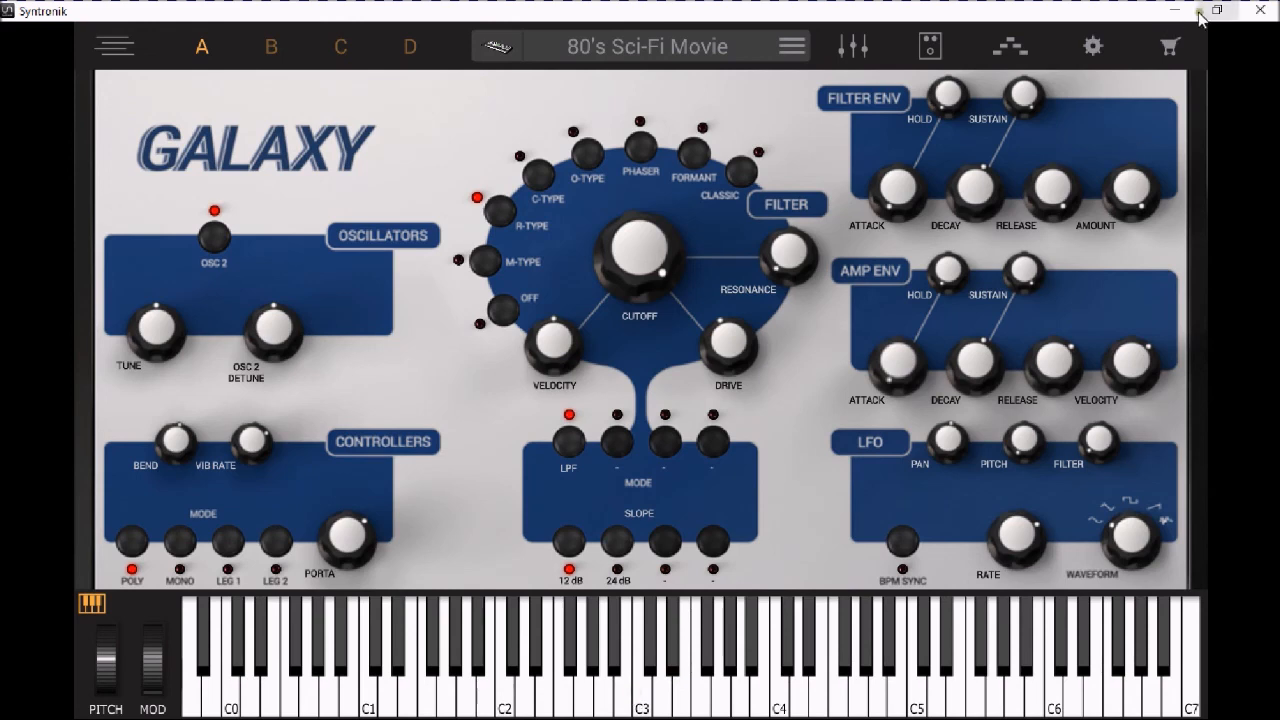